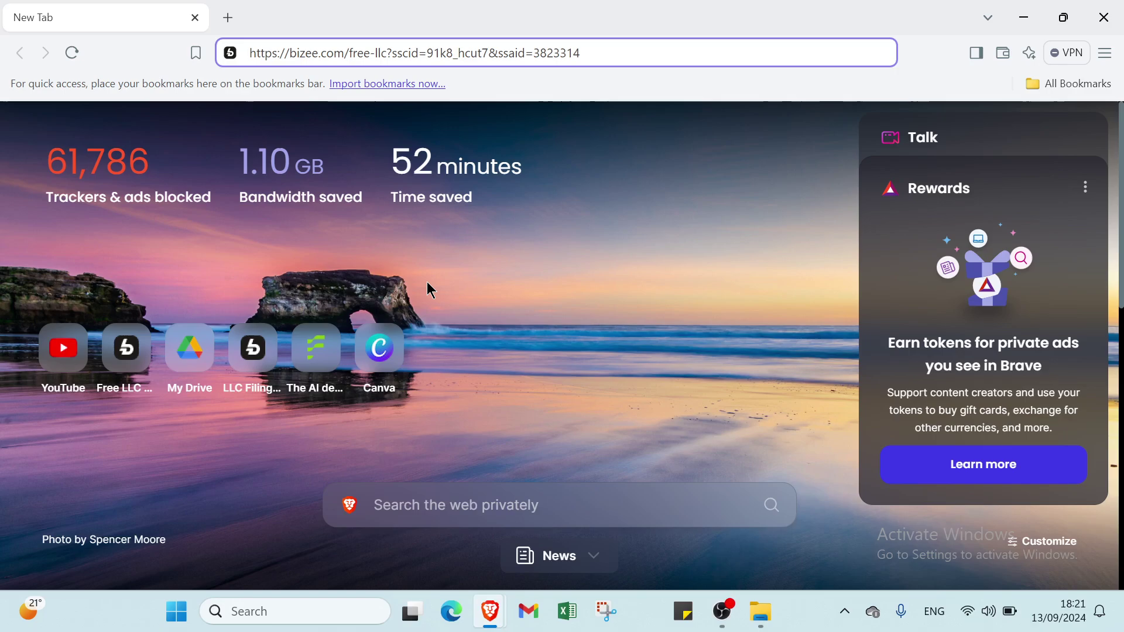
Load the bizee.com/free-llc page in Brave.
key(Return)
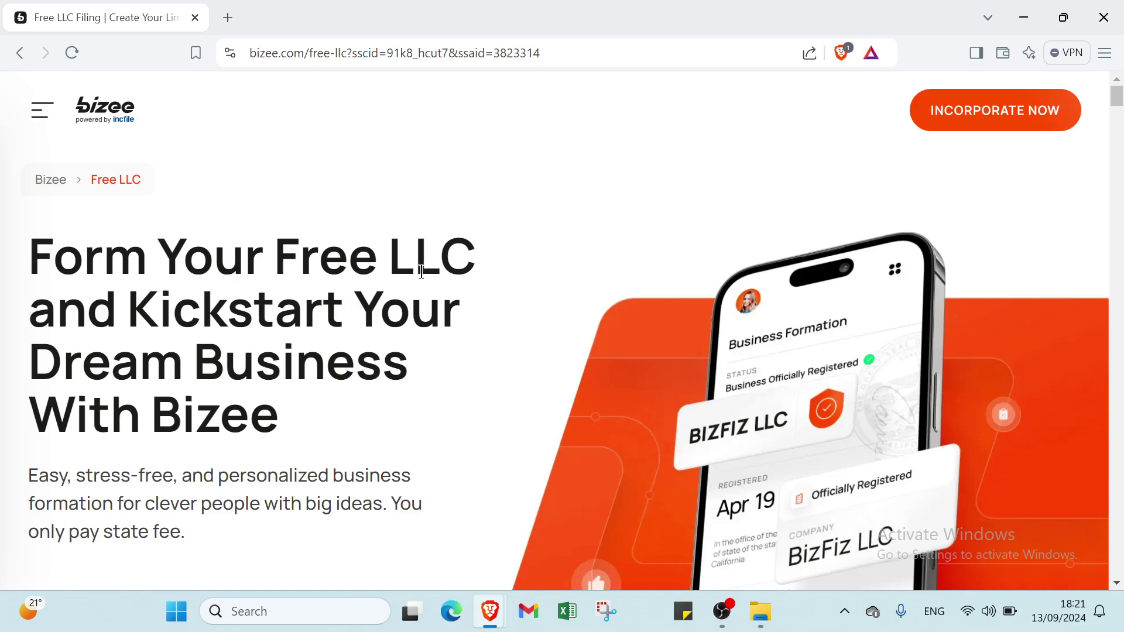
scroll(423, 262, down, 3)
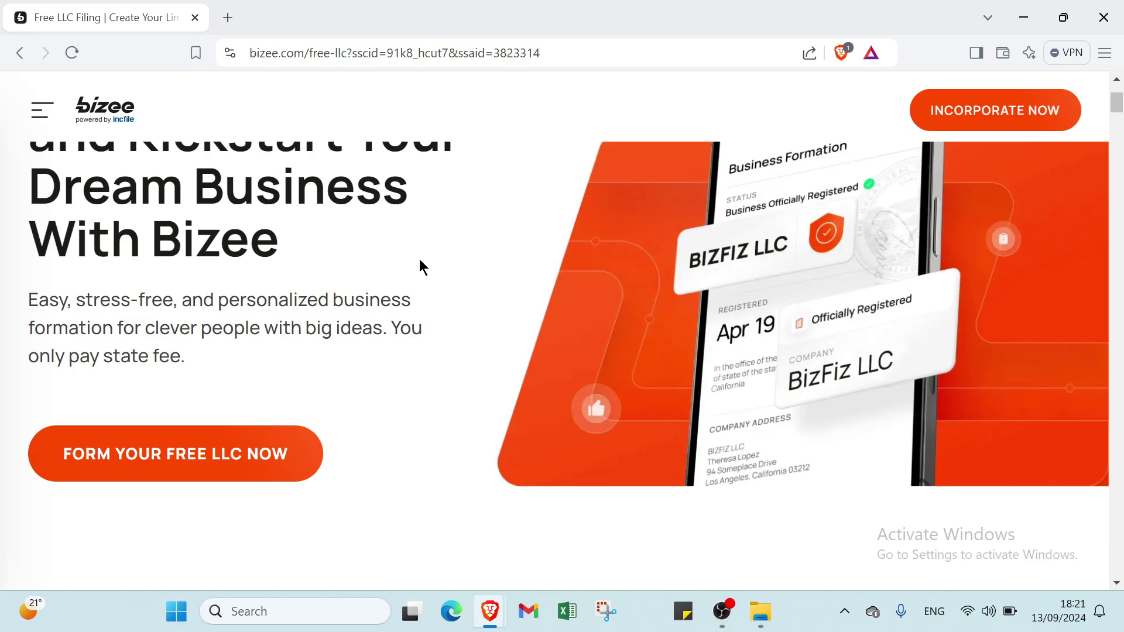
scroll(419, 259, down, 4)
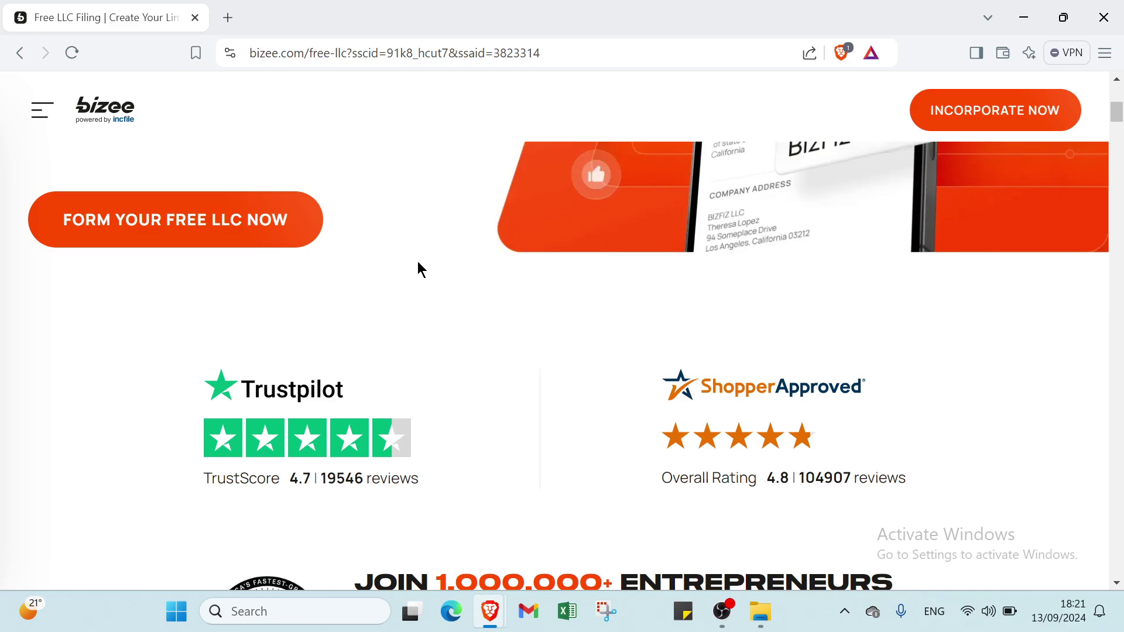
scroll(417, 262, down, 1)
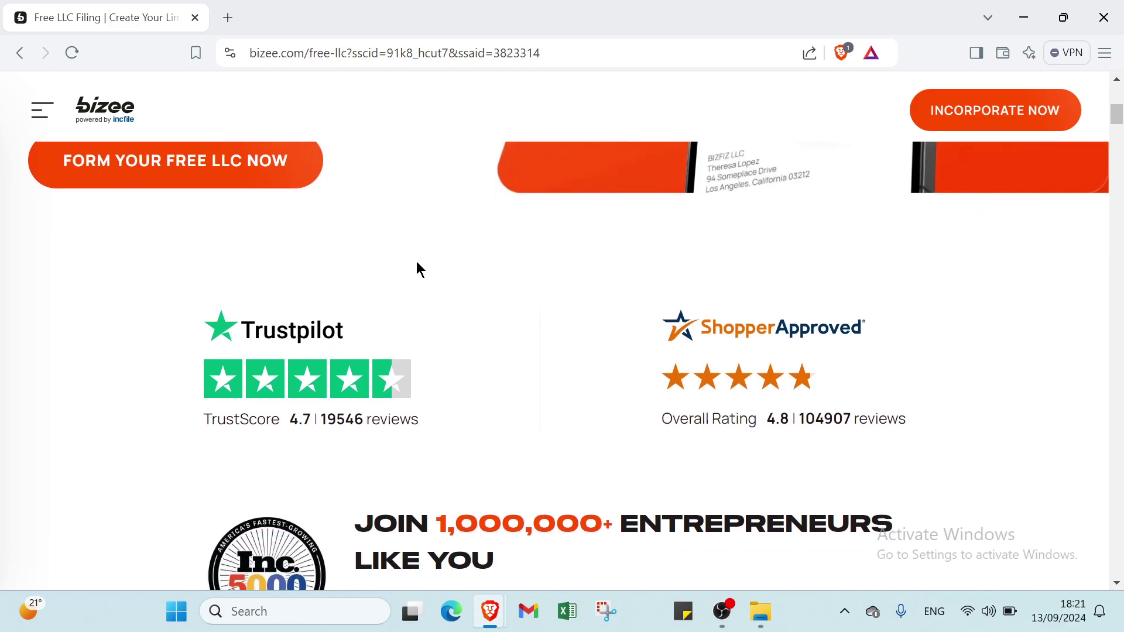
scroll(418, 264, down, 3)
scroll(419, 270, down, 4)
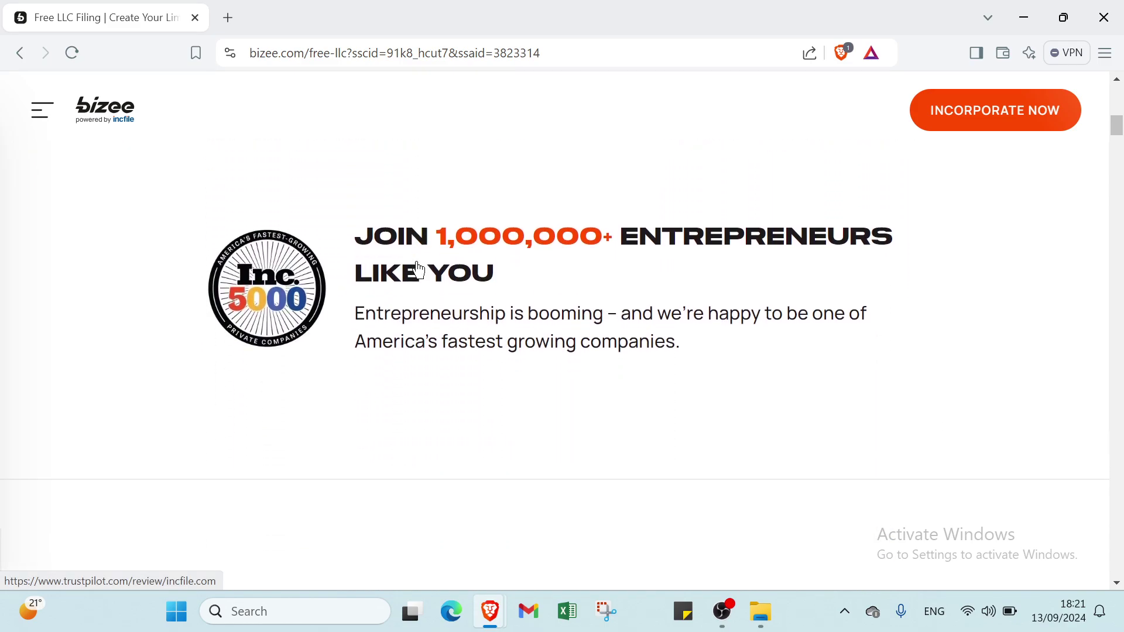
scroll(417, 261, down, 5)
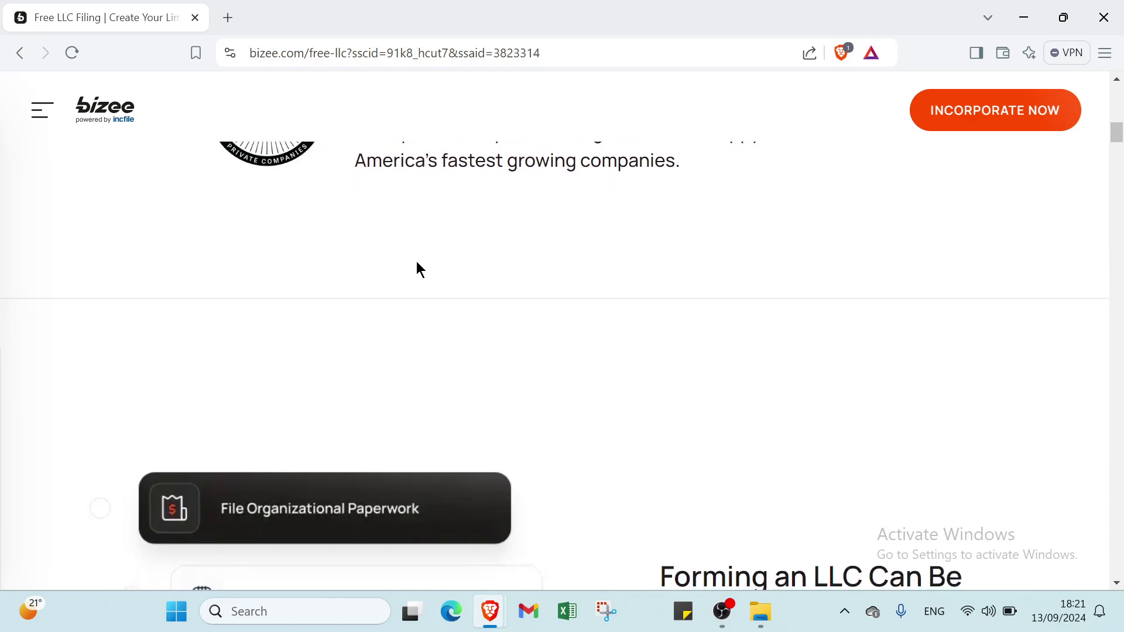
scroll(418, 263, down, 3)
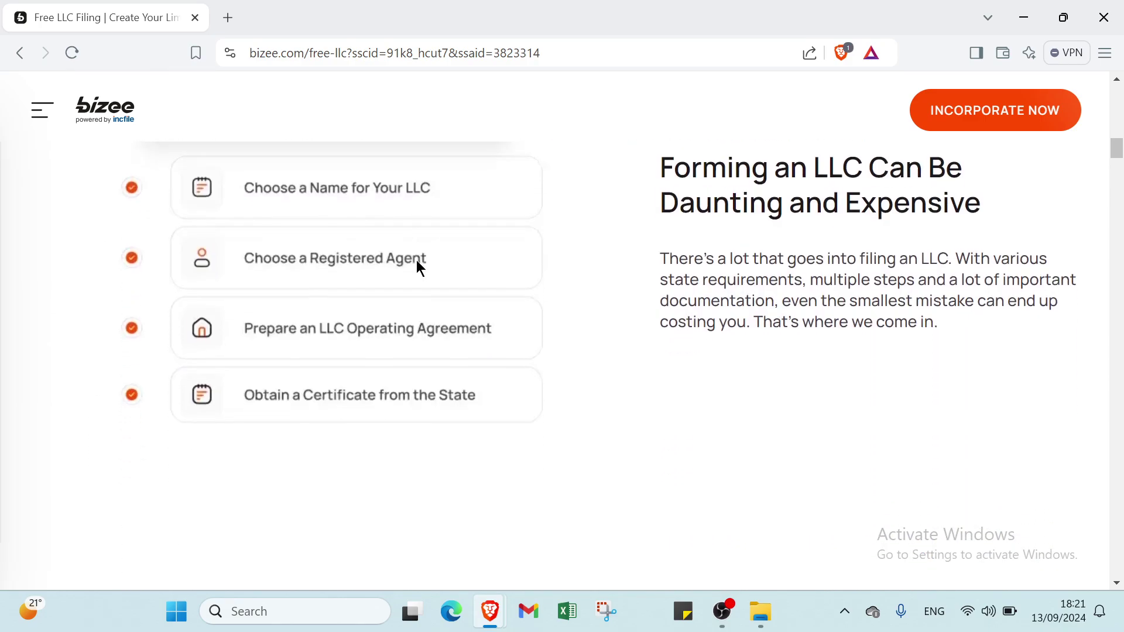
scroll(418, 262, down, 2)
scroll(419, 268, down, 2)
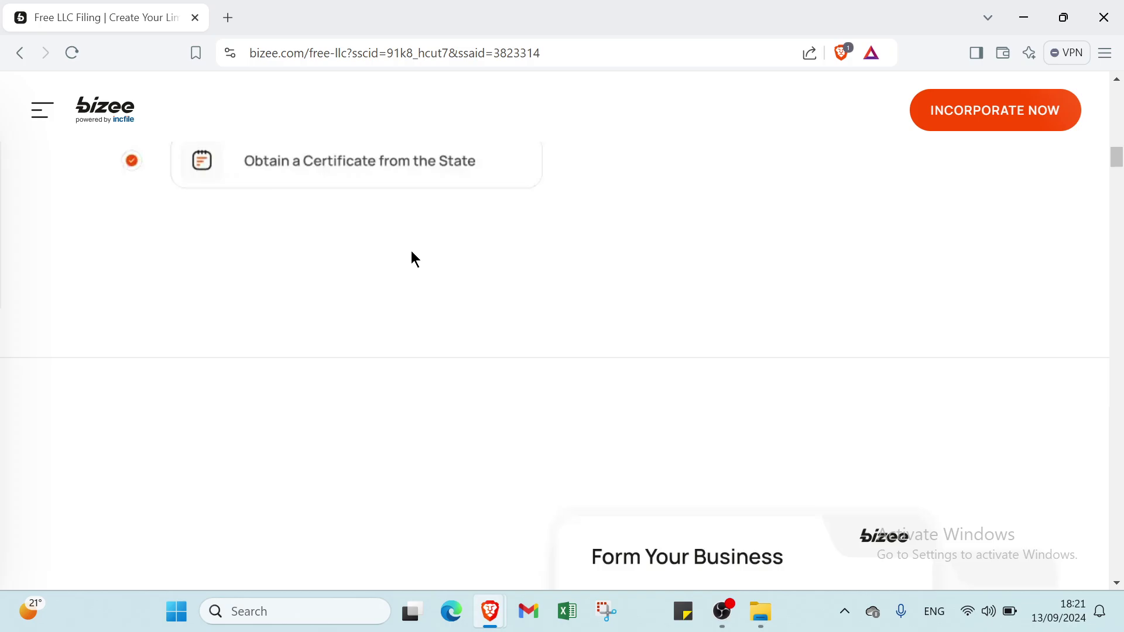
scroll(412, 251, down, 2)
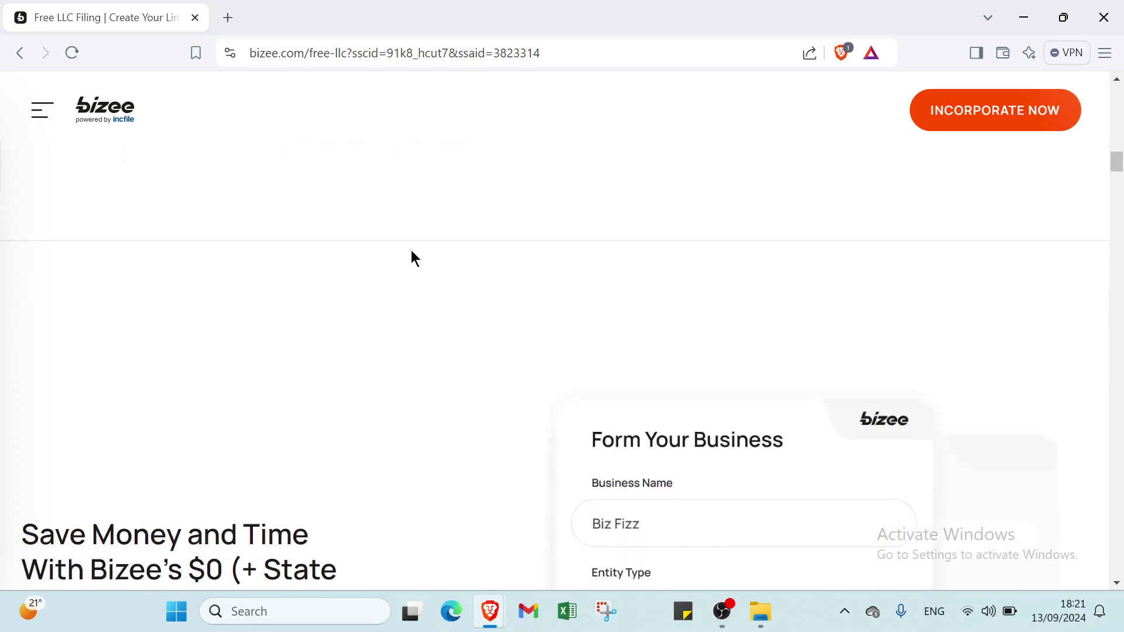
scroll(411, 249, up, 3)
scroll(414, 256, up, 15)
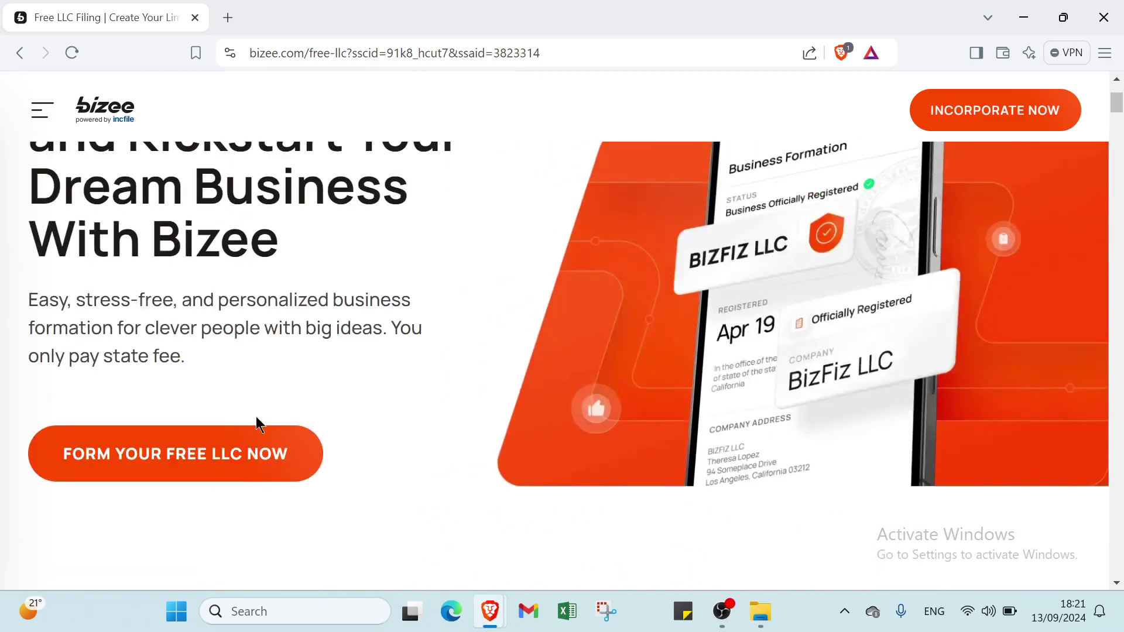
Start a fresh free LLC order, discarding the earlier one, and keep New Jersey as the state.
click(208, 460)
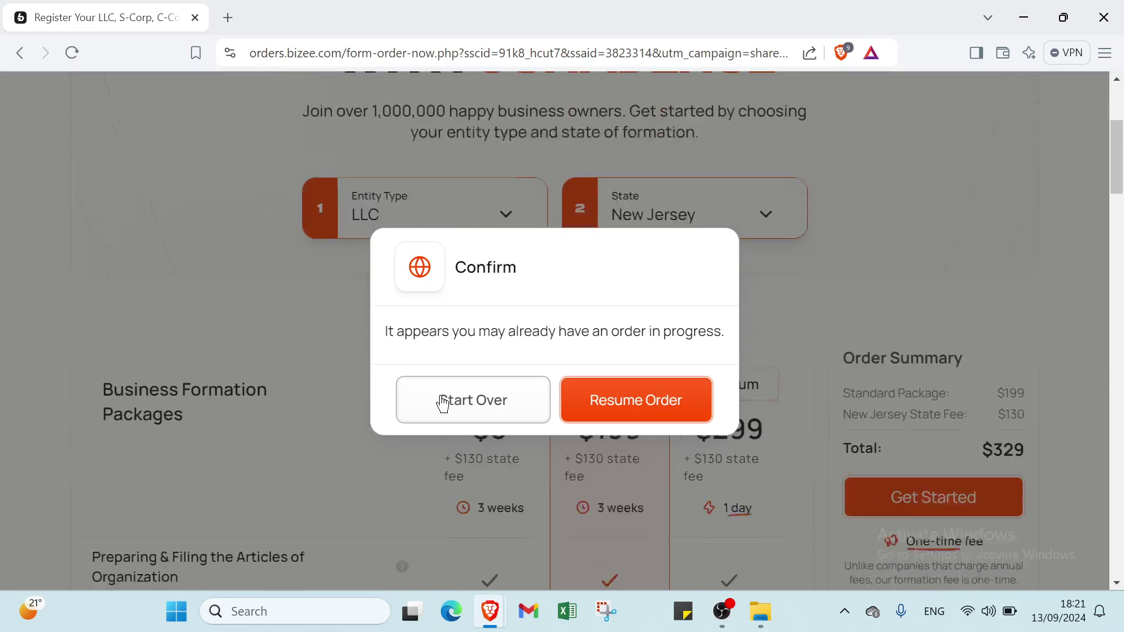
click(443, 401)
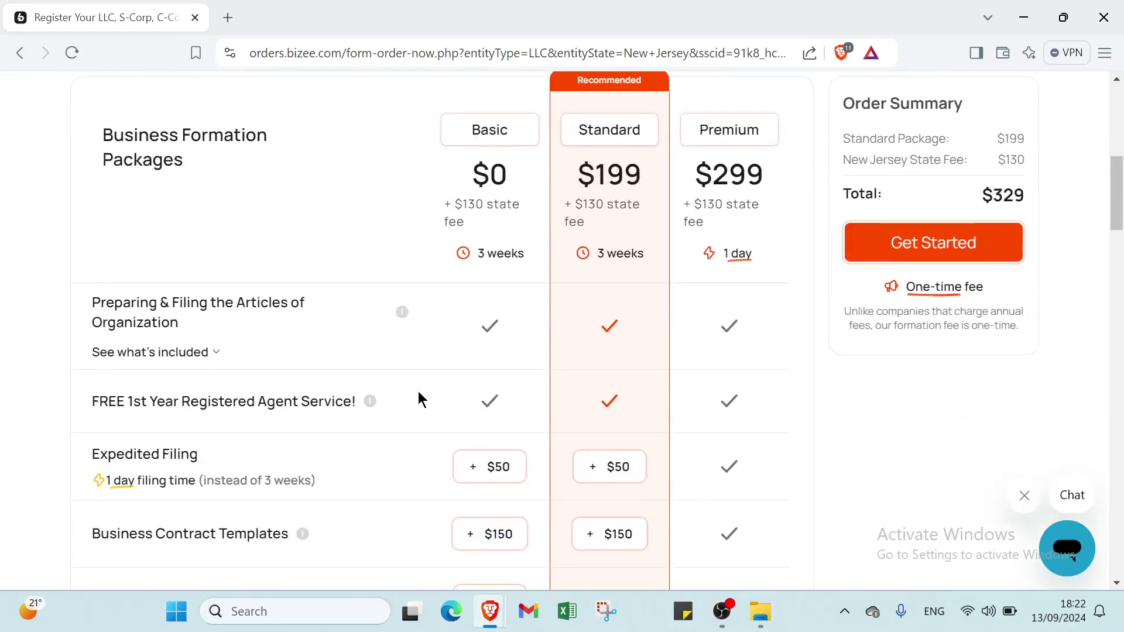
scroll(445, 334, up, 5)
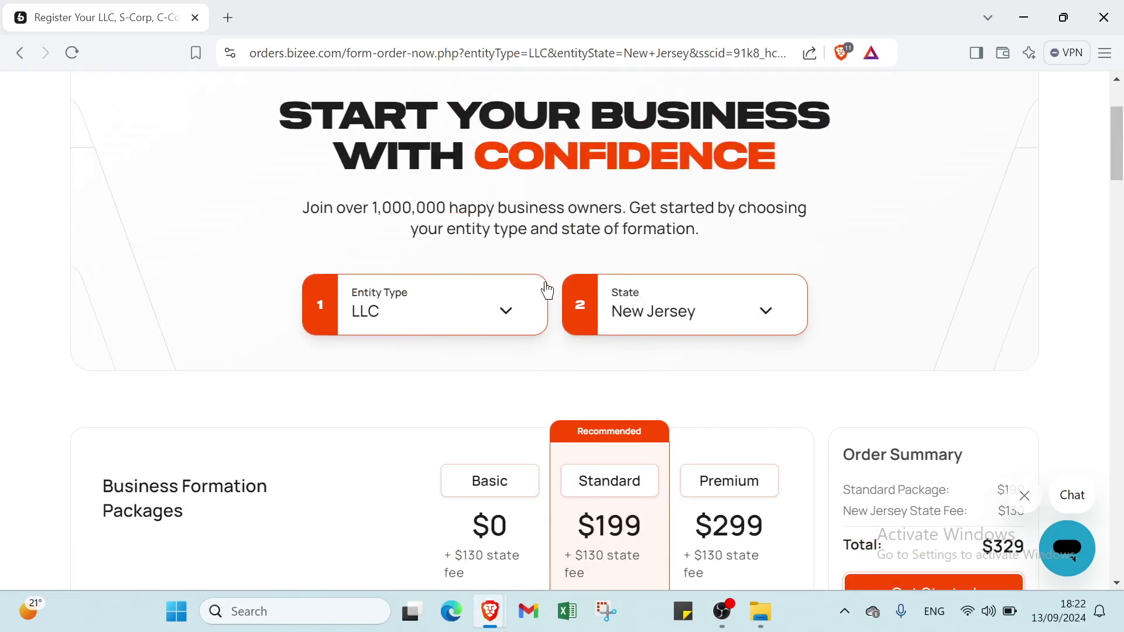
click(678, 318)
click(514, 311)
click(516, 316)
scroll(550, 424, down, 5)
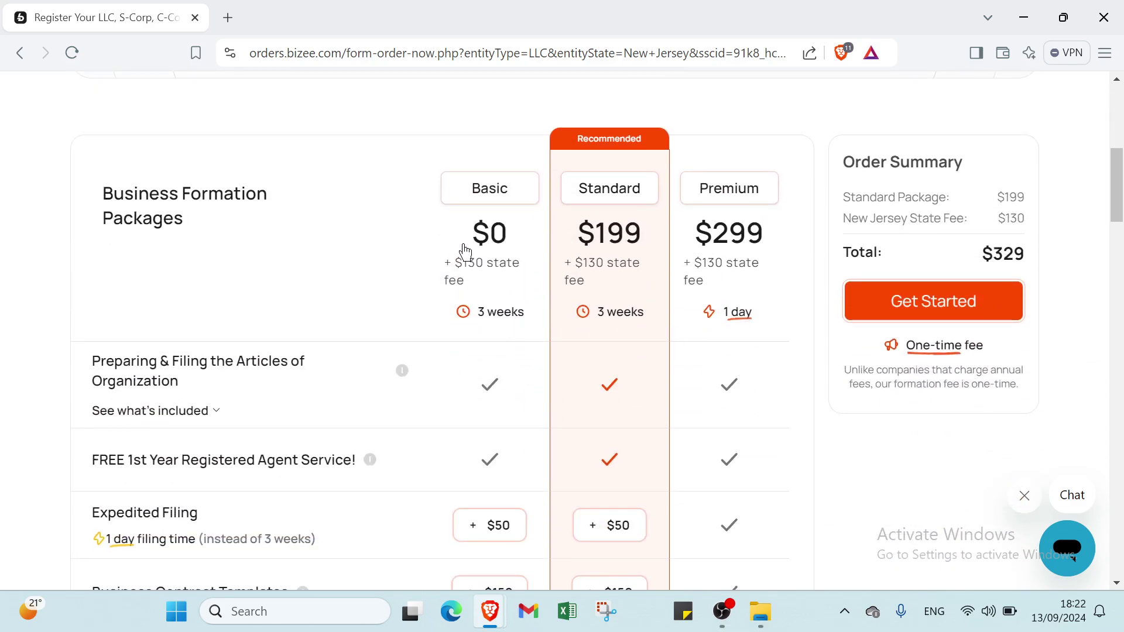
Choose the Basic $0 package and review its features in the comparison table.
click(492, 227)
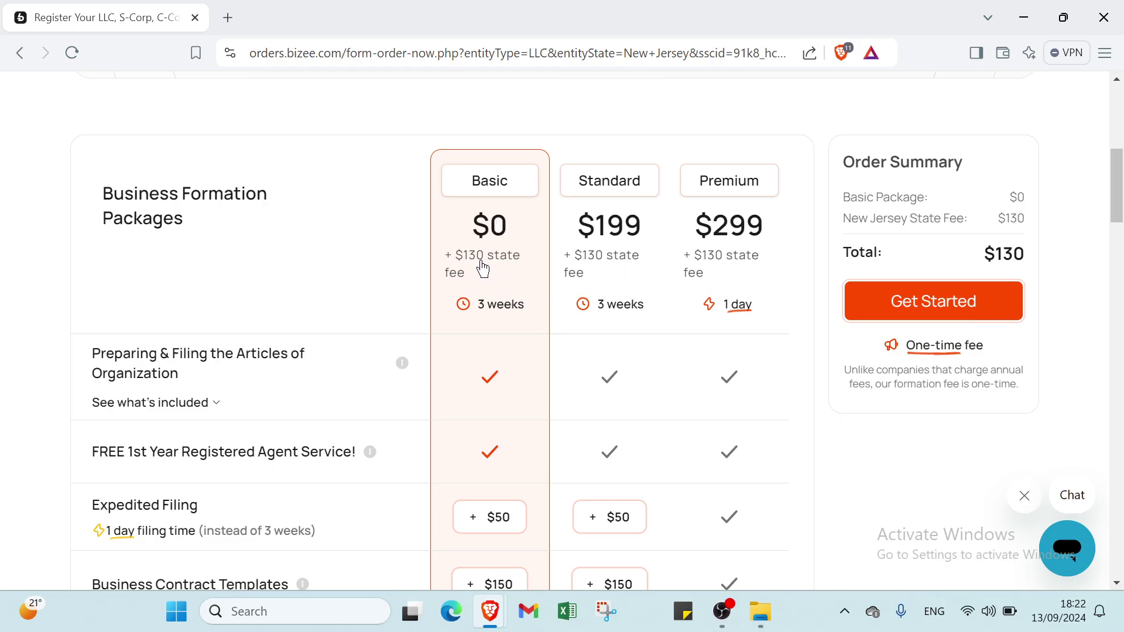
scroll(496, 320, down, 1)
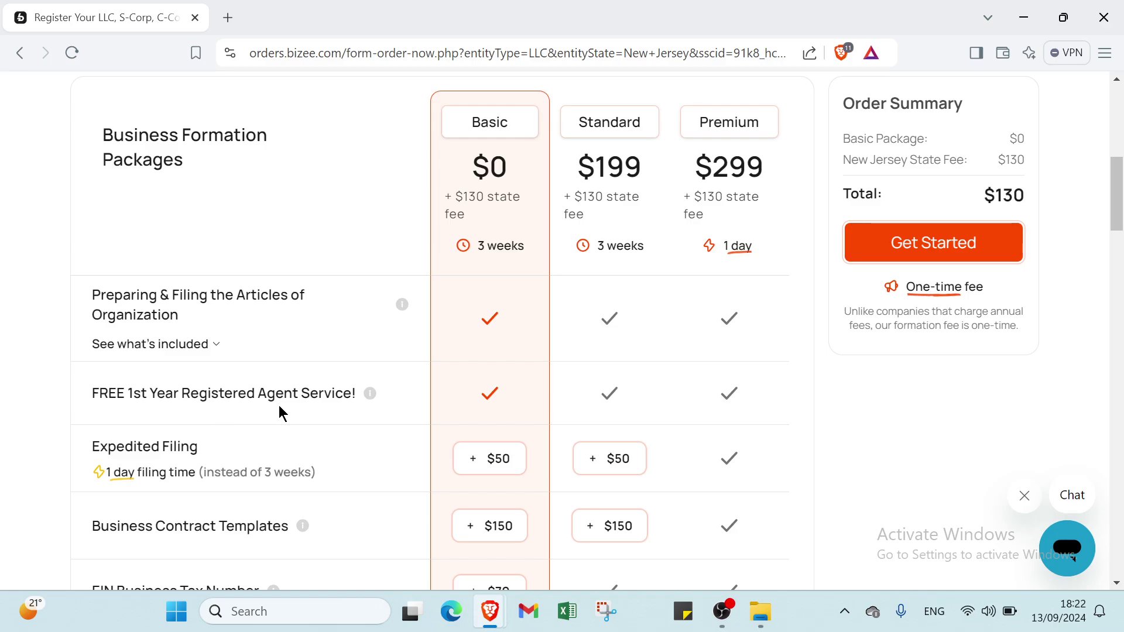
scroll(331, 404, down, 4)
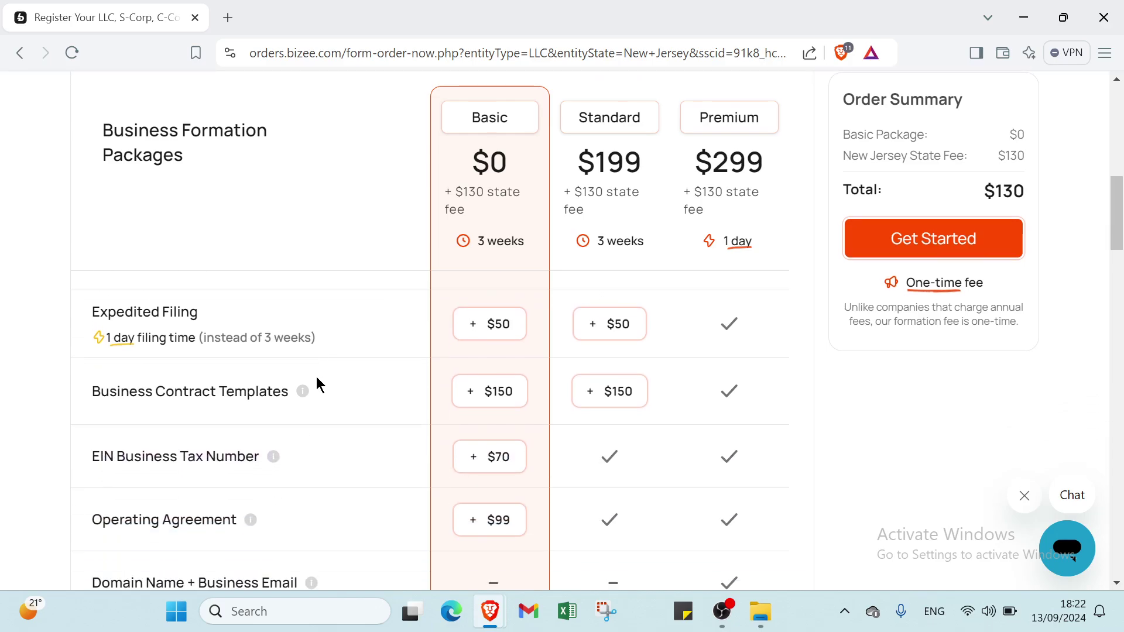
scroll(314, 382, down, 5)
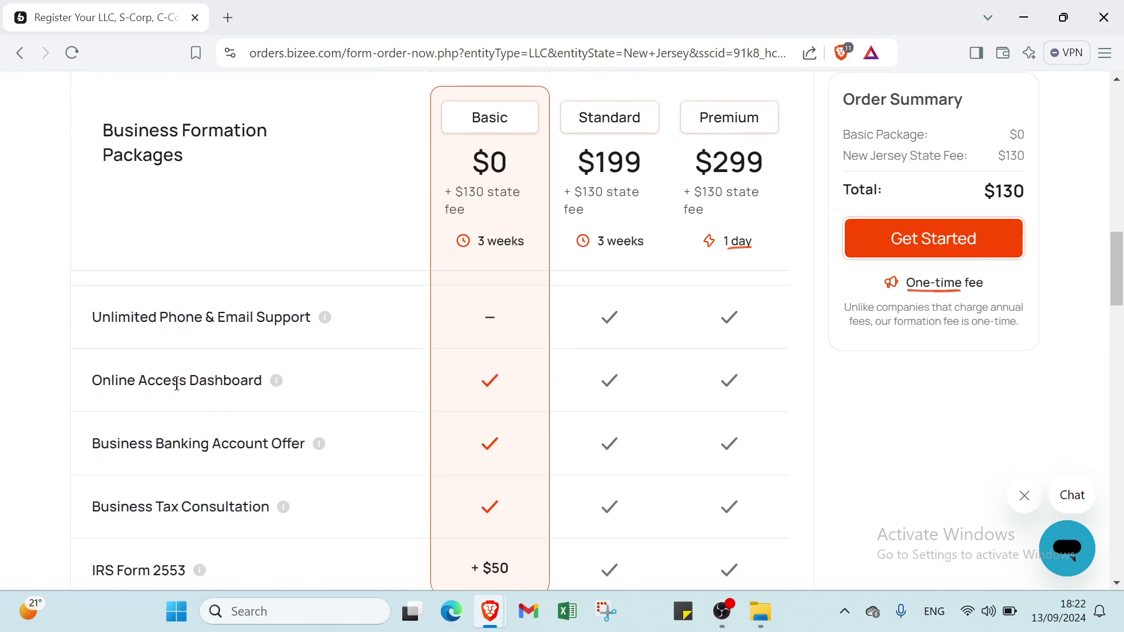
scroll(176, 434, down, 1)
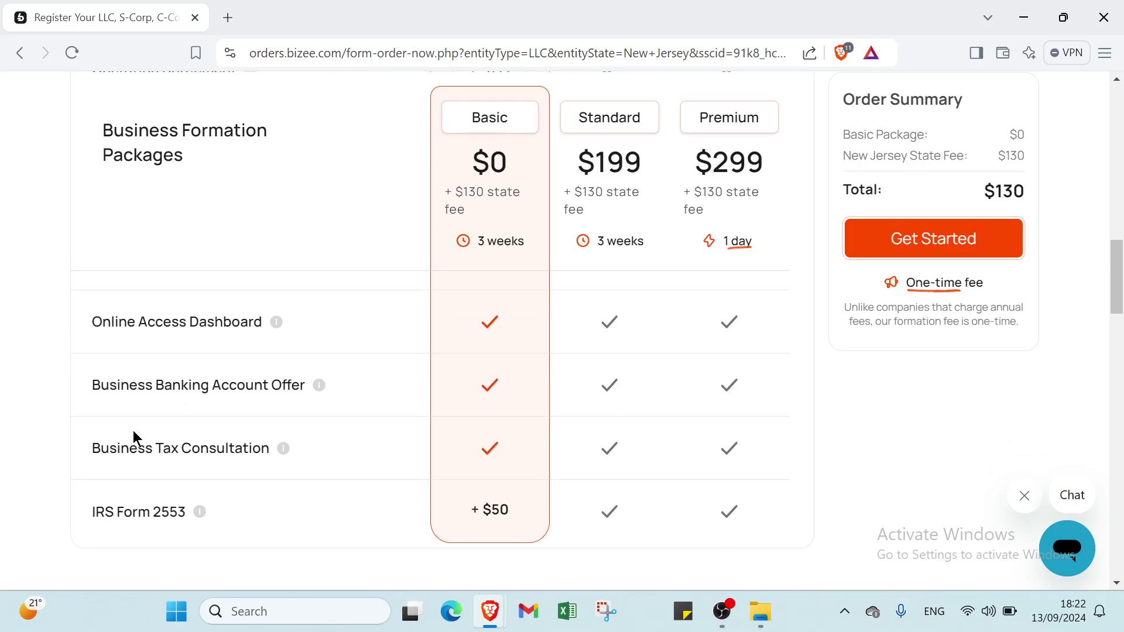
scroll(273, 464, down, 2)
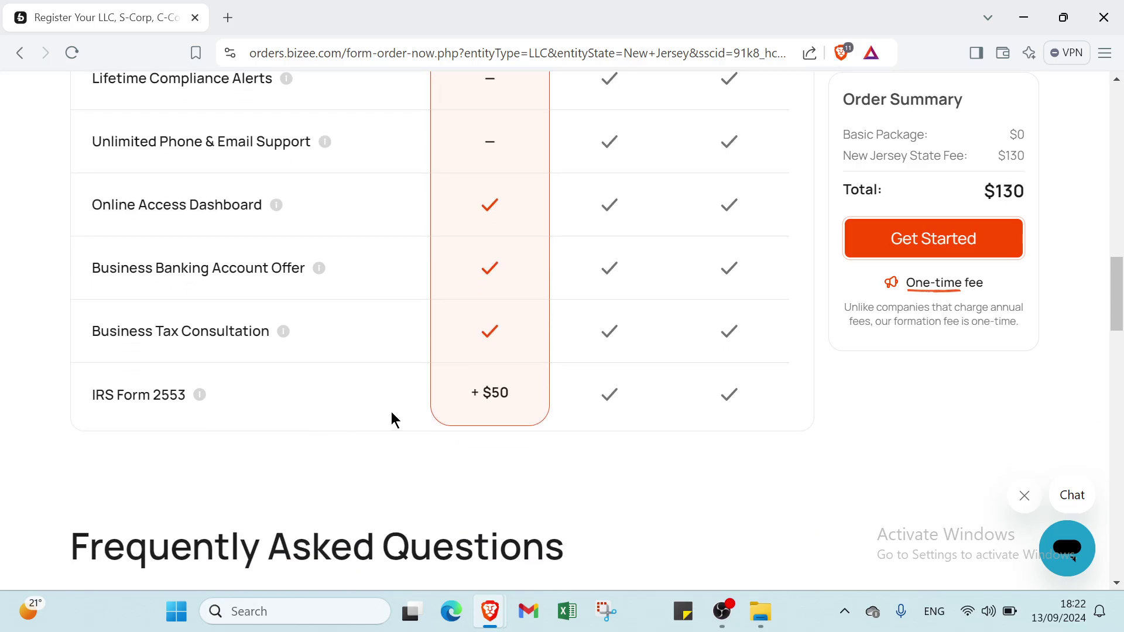
scroll(474, 367, up, 15)
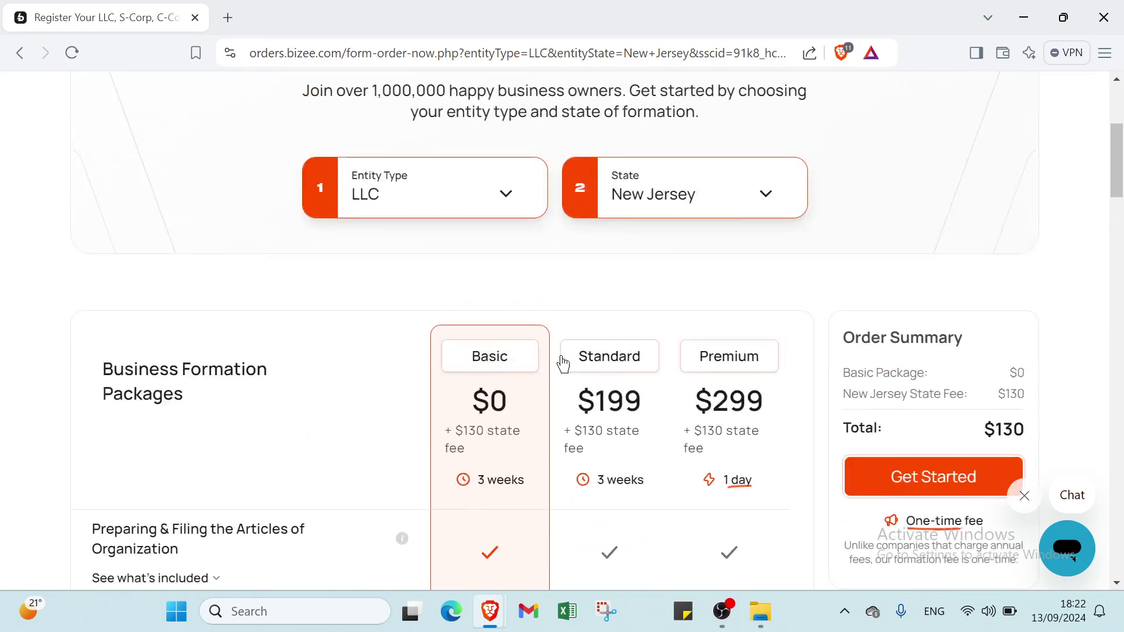
Switch to the Standard $199 package and look through its included features.
click(573, 424)
scroll(589, 346, down, 2)
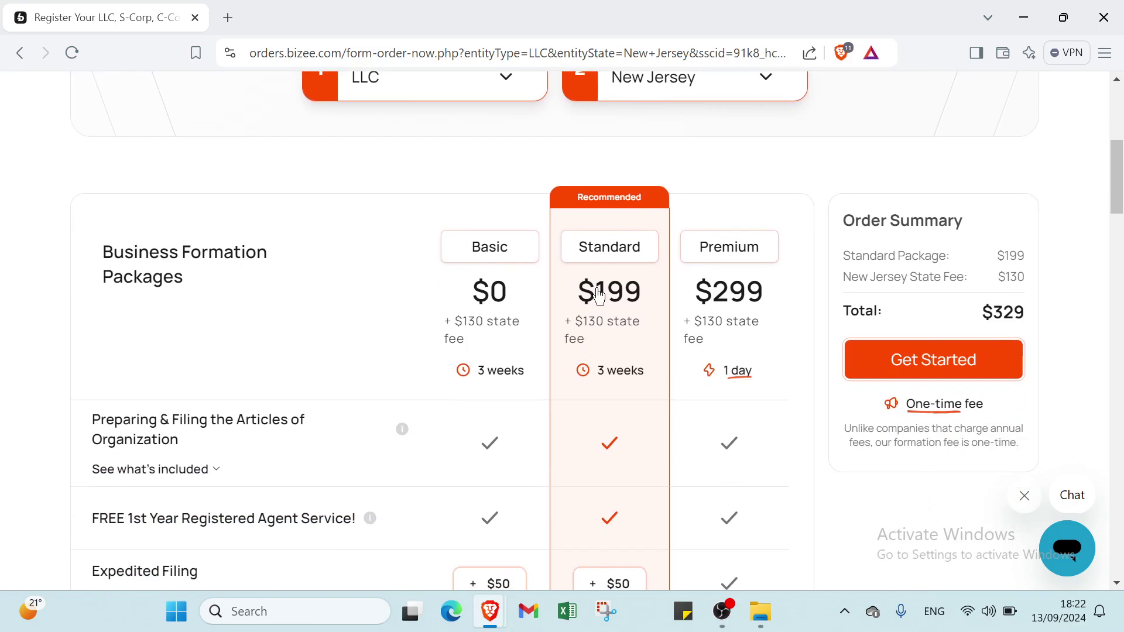
scroll(605, 299, down, 1)
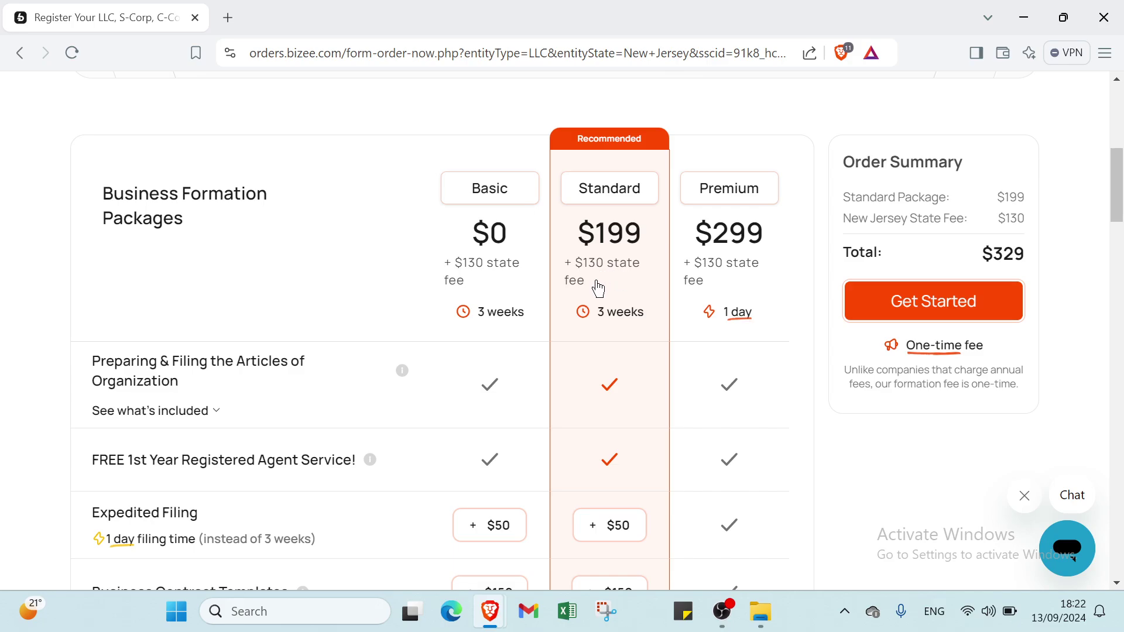
scroll(605, 308, down, 1)
scroll(610, 271, up, 3)
scroll(595, 317, down, 3)
scroll(595, 320, down, 2)
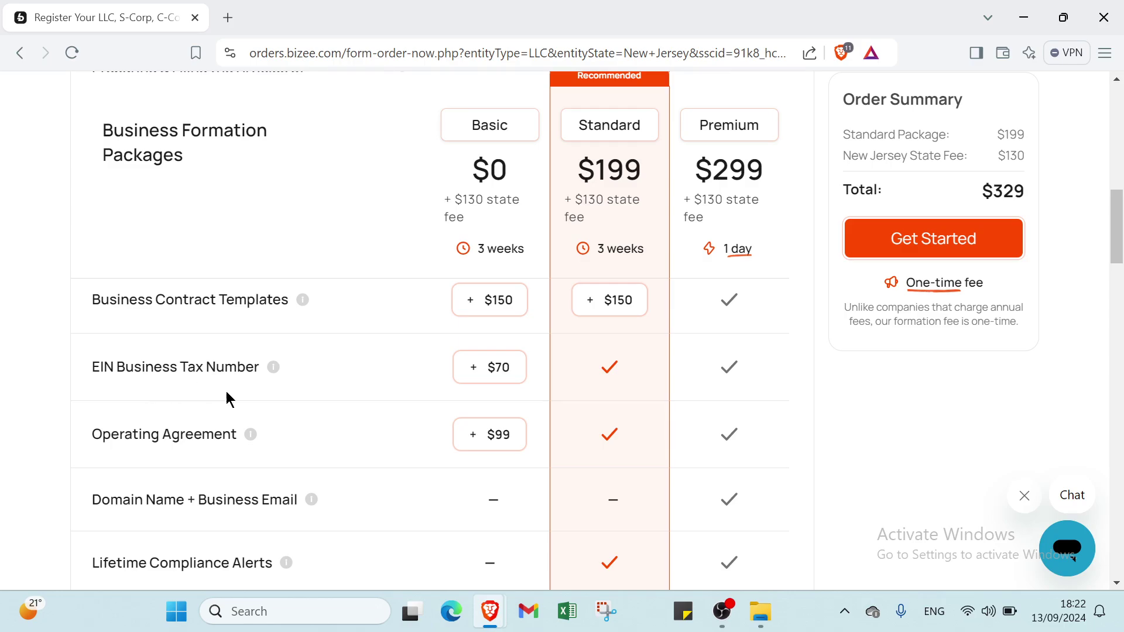
scroll(360, 395, down, 2)
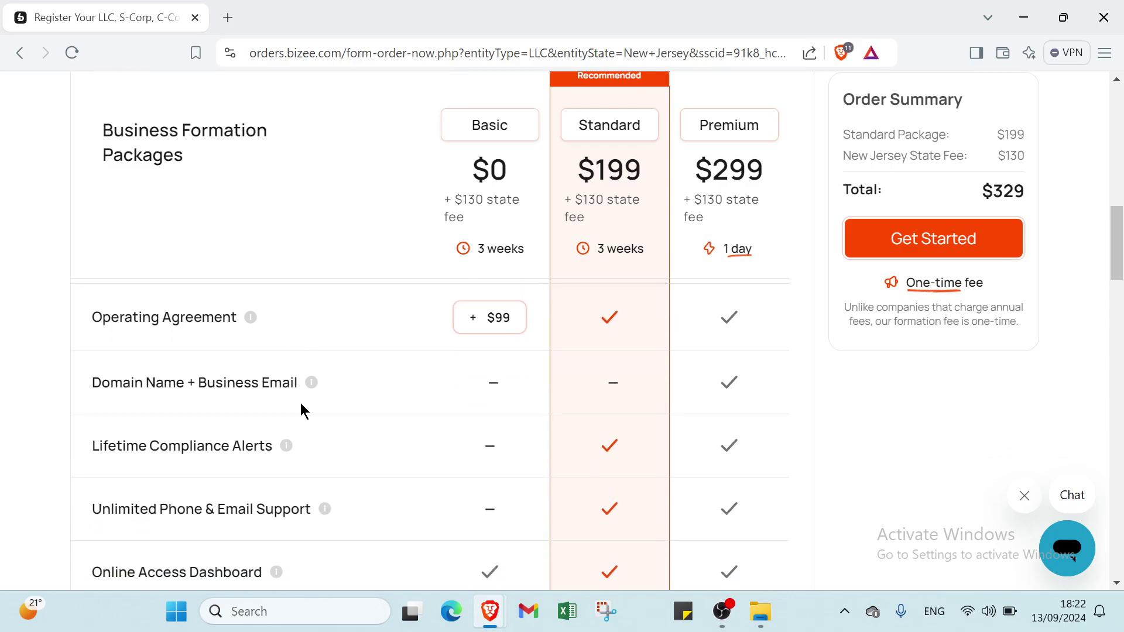
scroll(301, 404, down, 2)
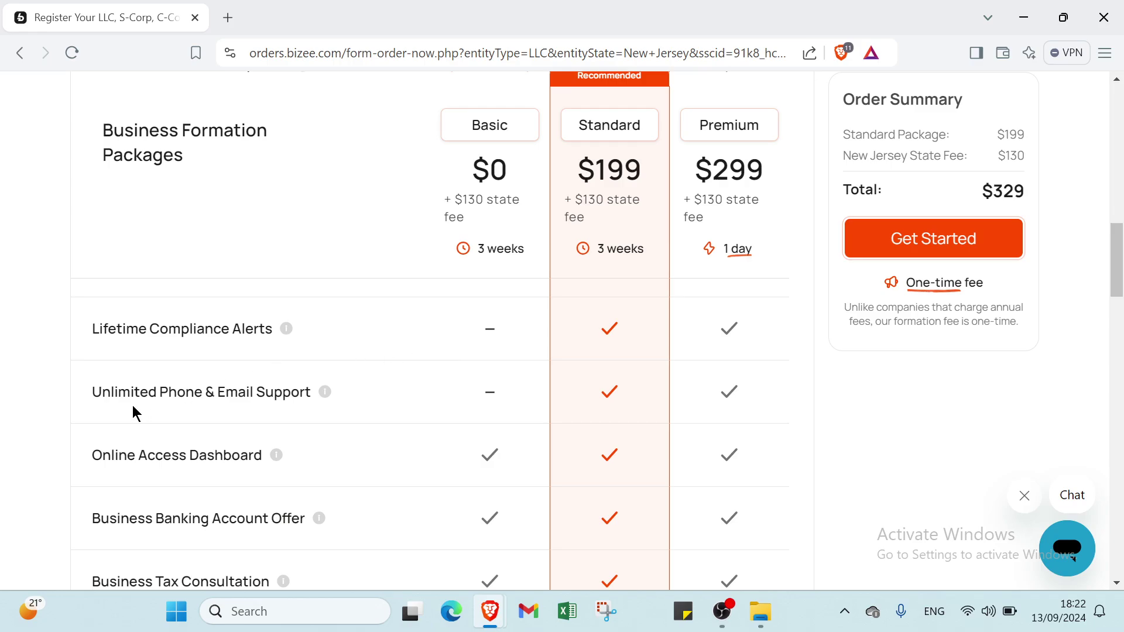
scroll(399, 398, down, 3)
scroll(404, 371, up, 3)
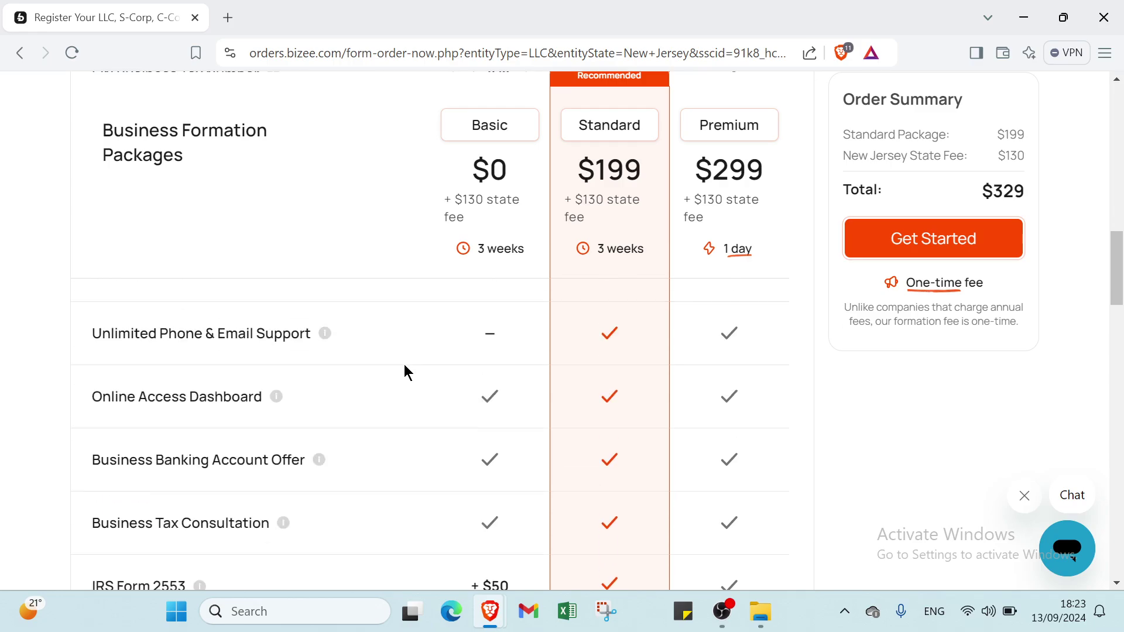
scroll(381, 363, down, 4)
scroll(439, 346, down, 3)
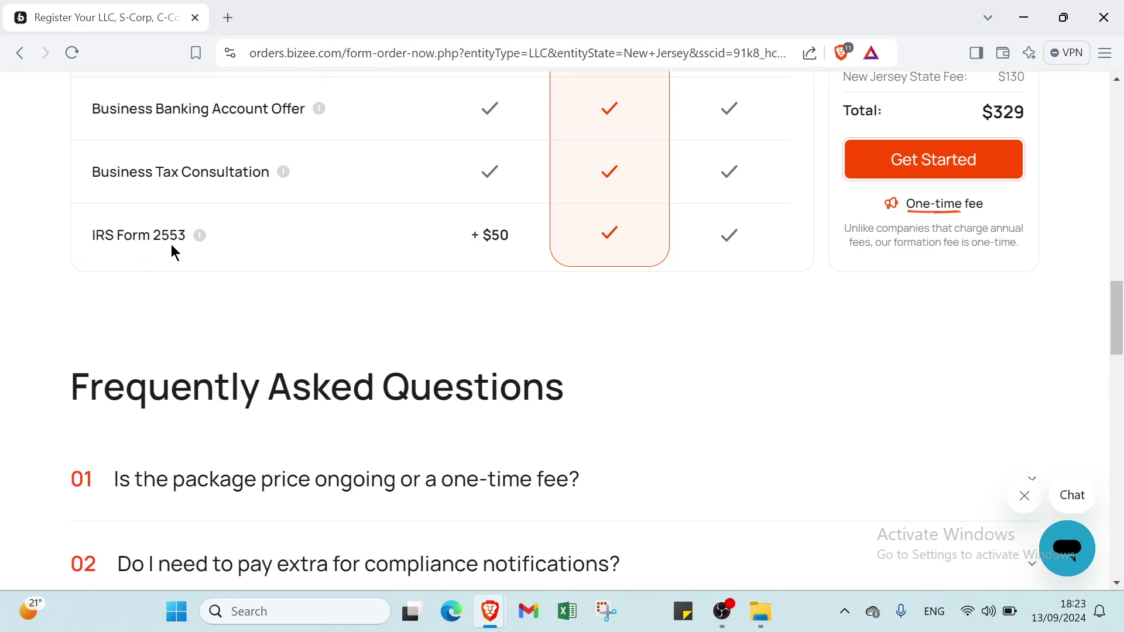
scroll(352, 260, up, 5)
scroll(362, 262, up, 6)
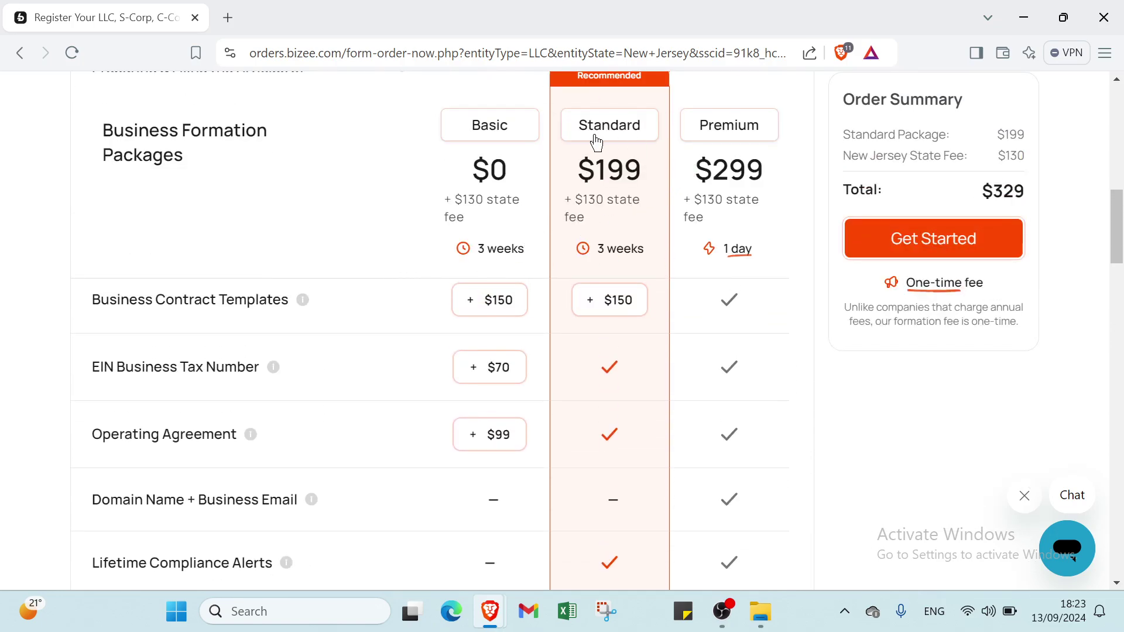
Select the Premium $299 package and compare the feature rows across packages.
click(741, 144)
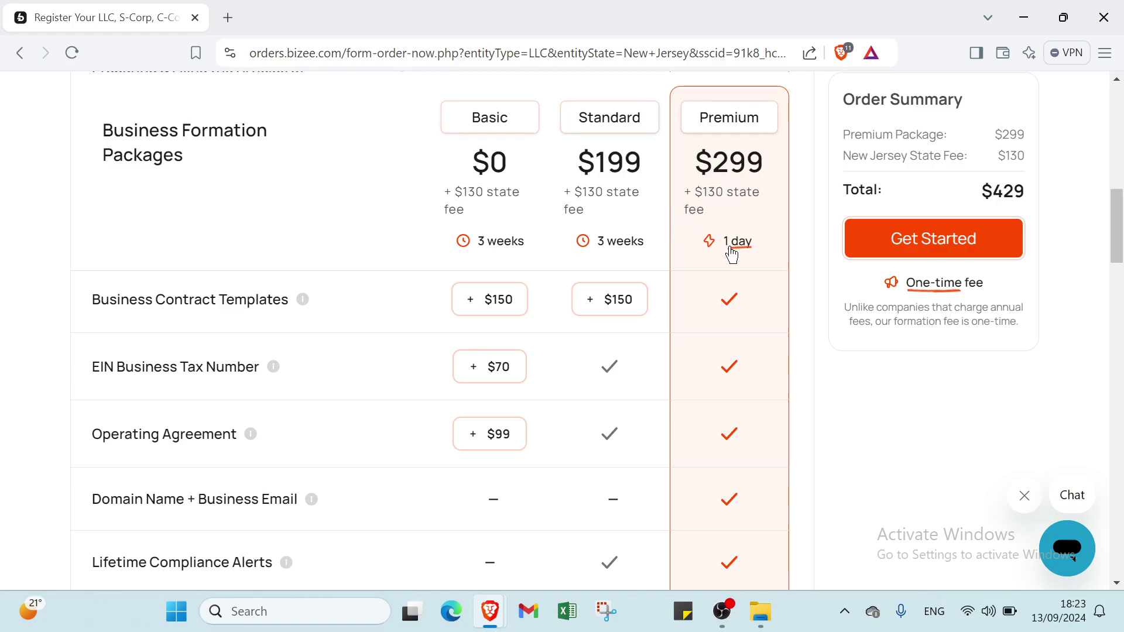
scroll(731, 251, down, 2)
scroll(741, 270, up, 3)
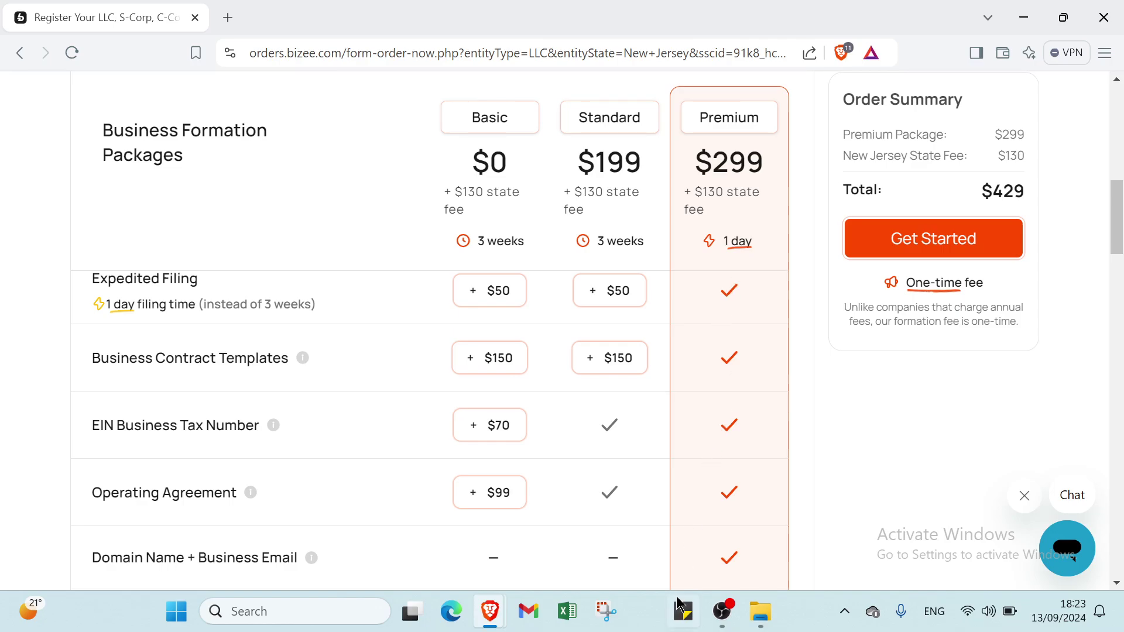
scroll(670, 461, down, 1)
scroll(670, 461, down, 1)
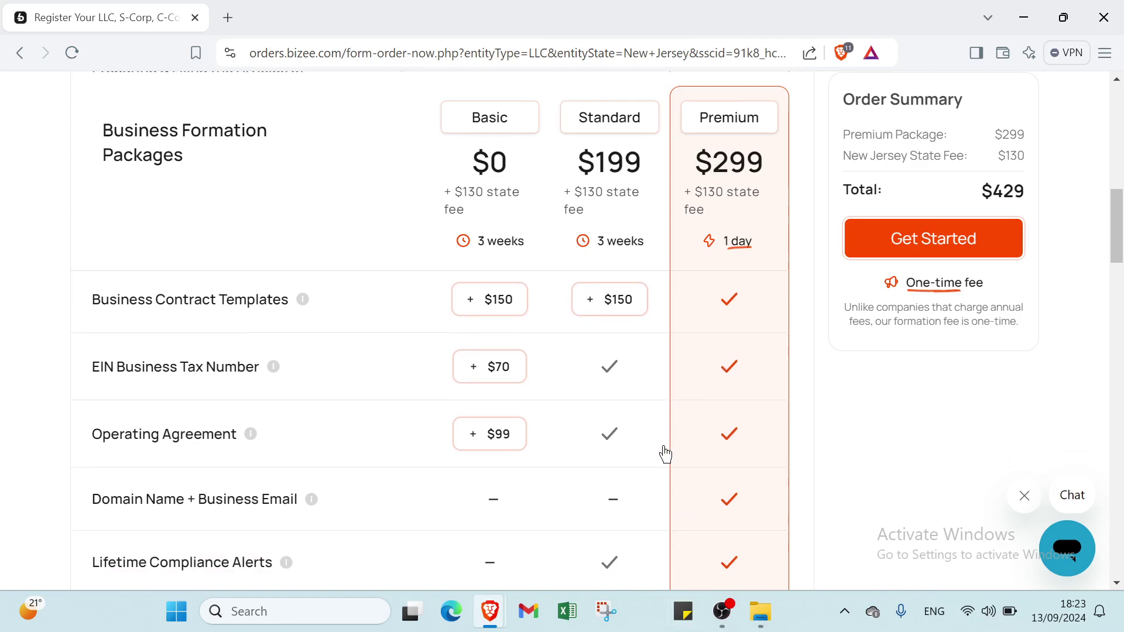
scroll(662, 454, down, 2)
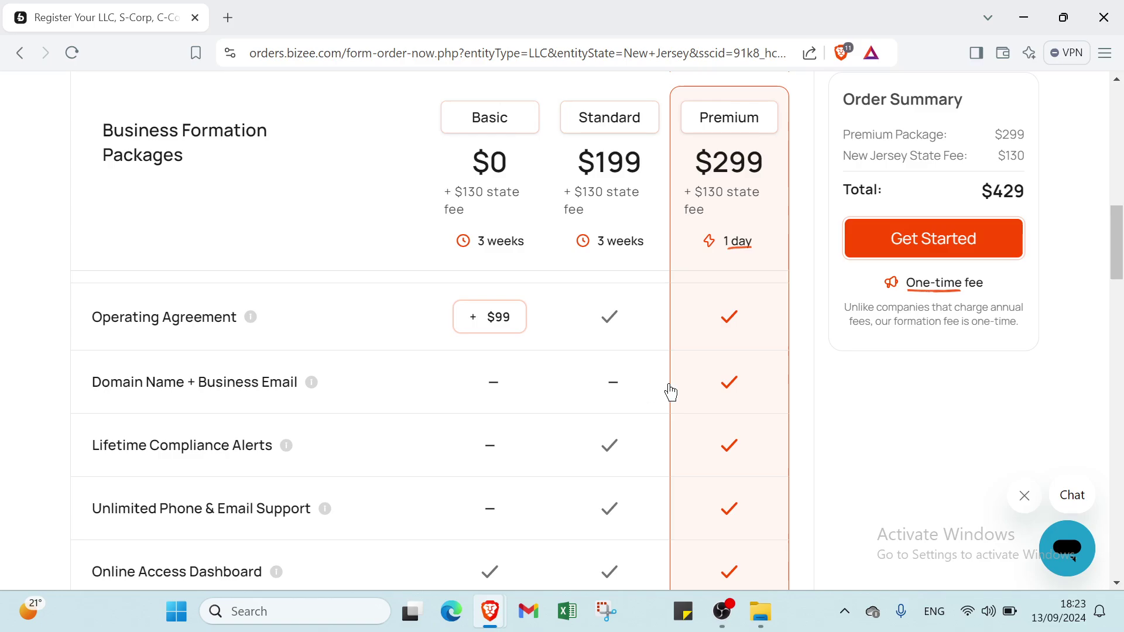
scroll(671, 393, up, 4)
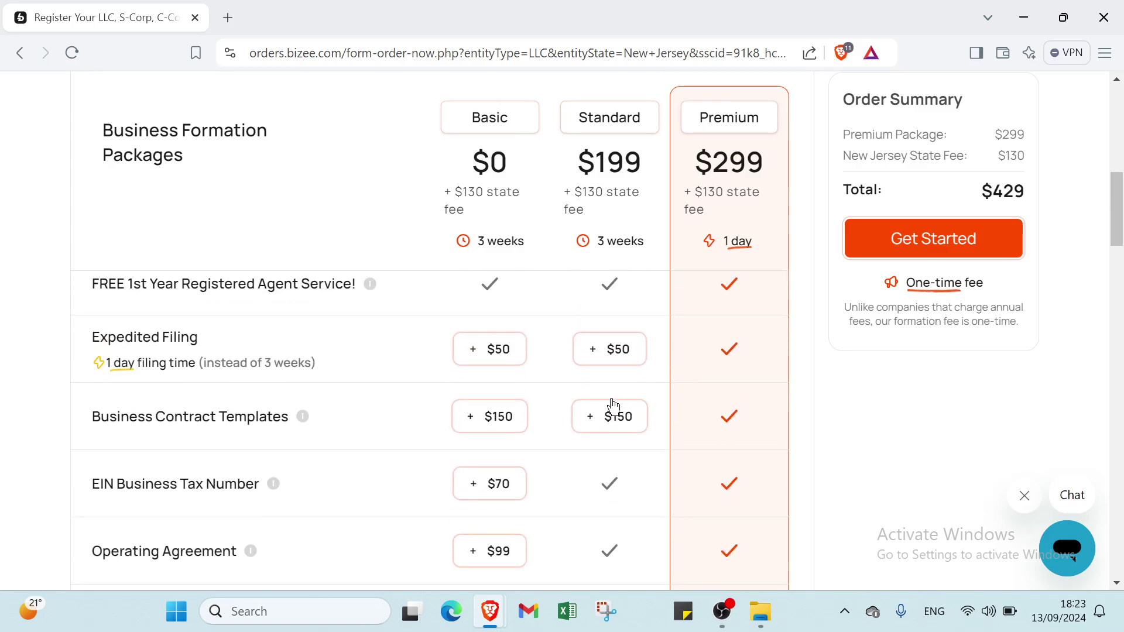
scroll(613, 406, up, 2)
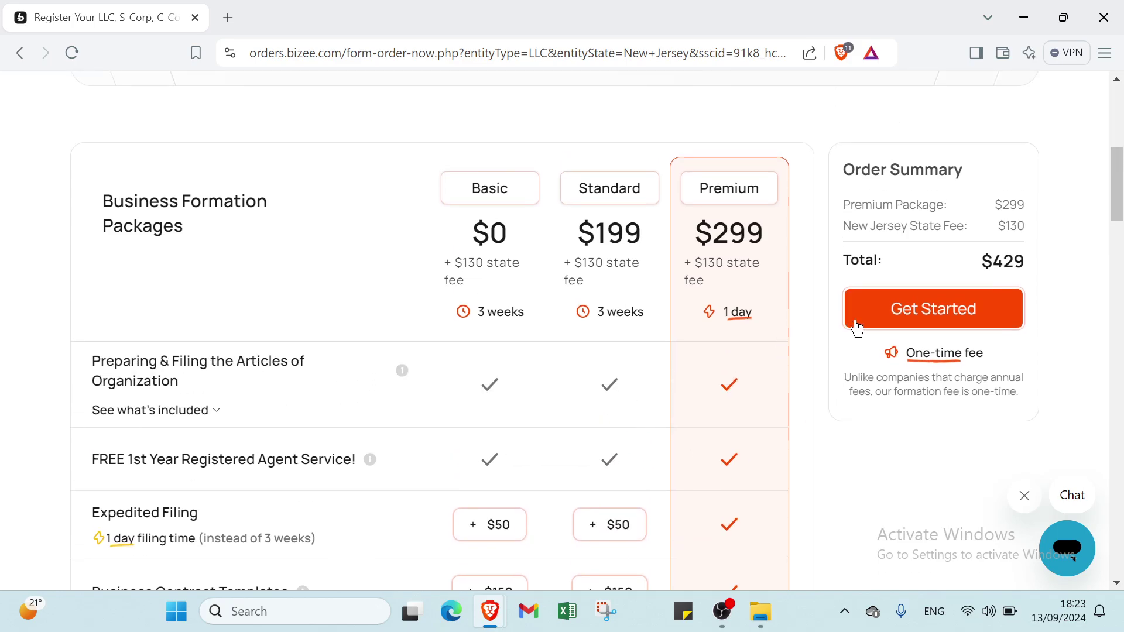
Compare totals by trying Standard and Basic, then return to Premium.
click(553, 327)
click(520, 327)
click(597, 321)
click(711, 296)
Begin the Premium order and enter MIKE as the LLC name, keeping the LLC designator.
click(899, 314)
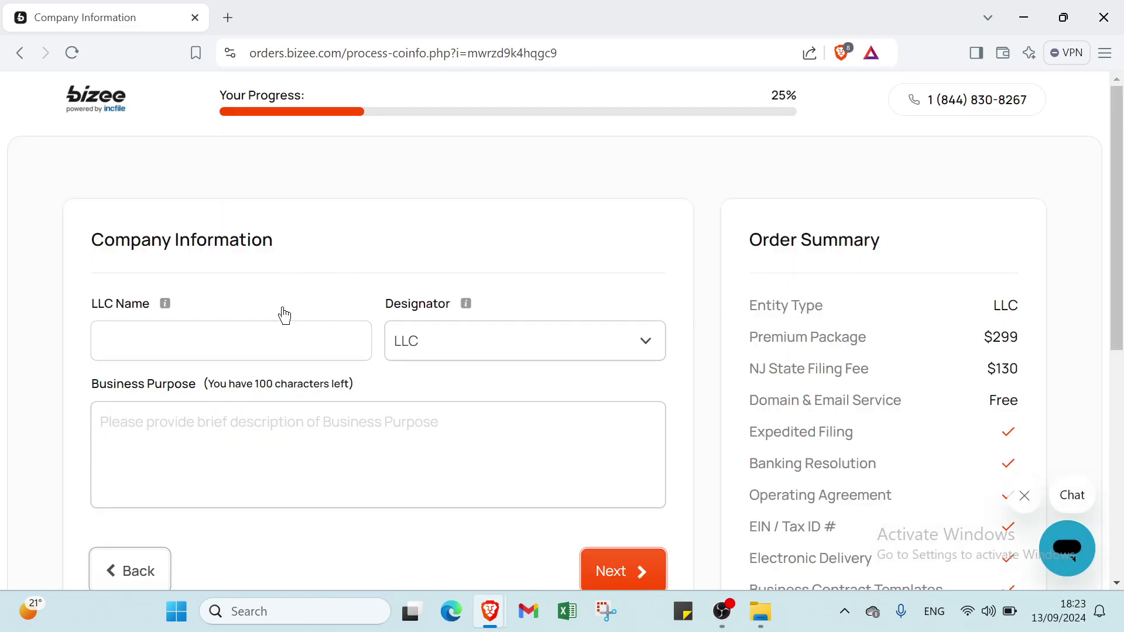
click(263, 343)
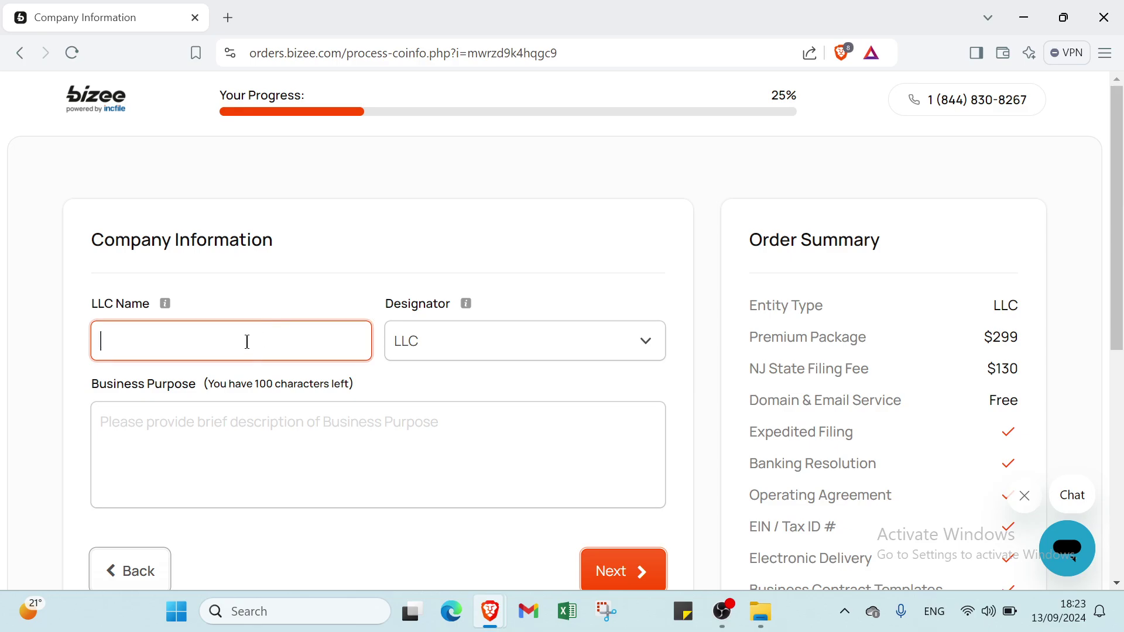
text(mike)
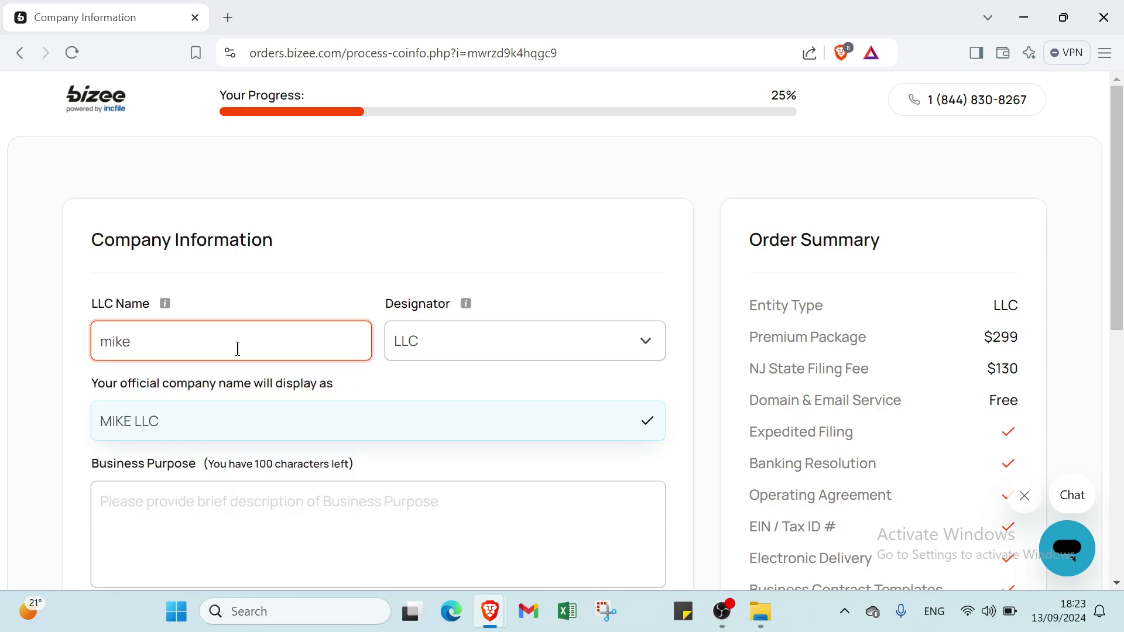
click(423, 345)
click(405, 352)
click(324, 421)
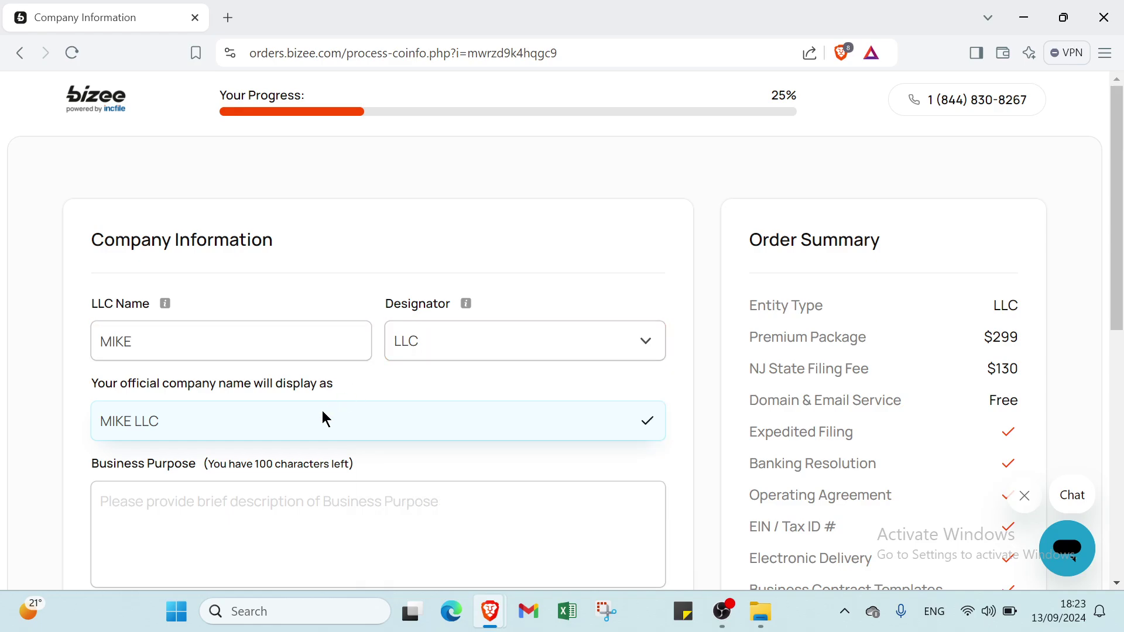
Enter 'selling clothes' as the business purpose and submit the company information.
scroll(324, 423, down, 3)
click(264, 339)
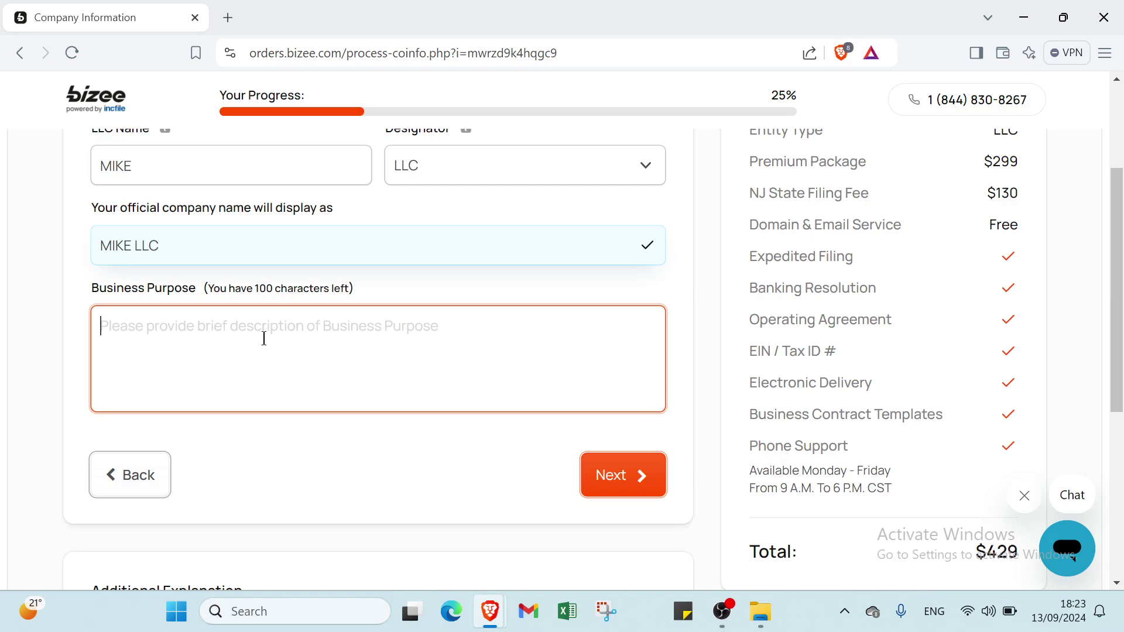
text(selling)
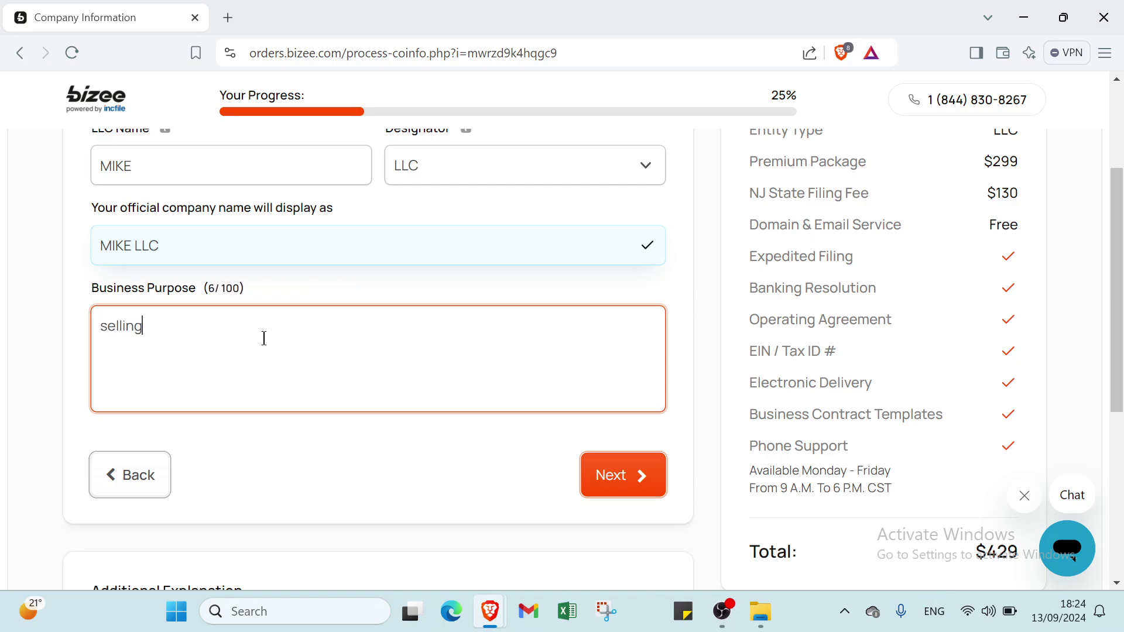
text( clothes)
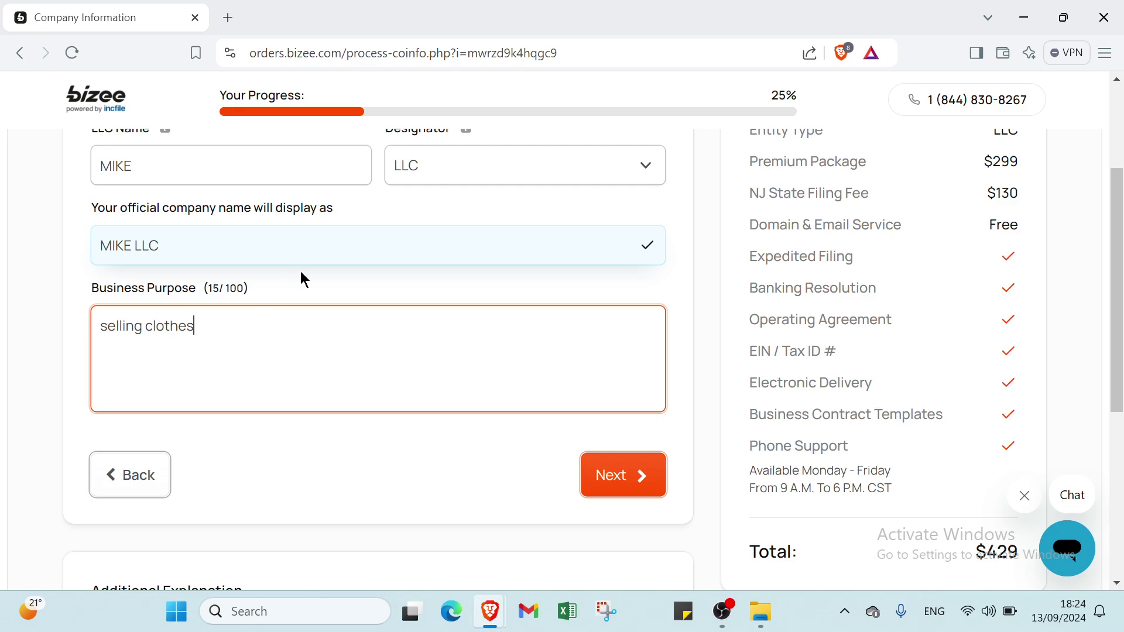
click(646, 479)
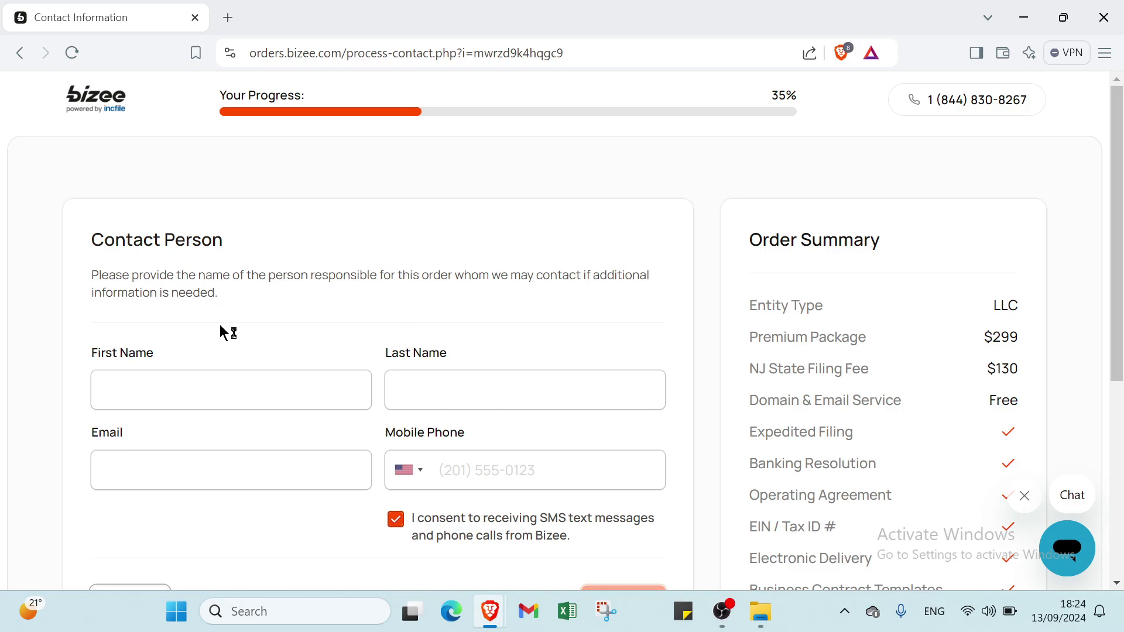
Fill the contact person's first name, last name and e-mail from autofill, then submit the details.
click(132, 381)
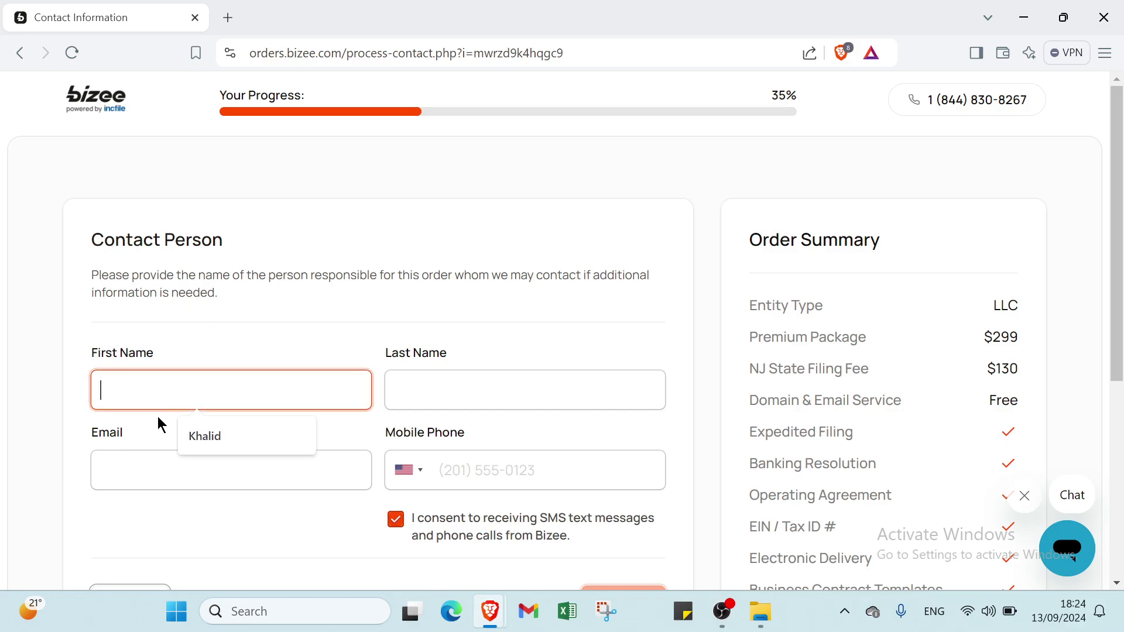
click(221, 432)
click(408, 400)
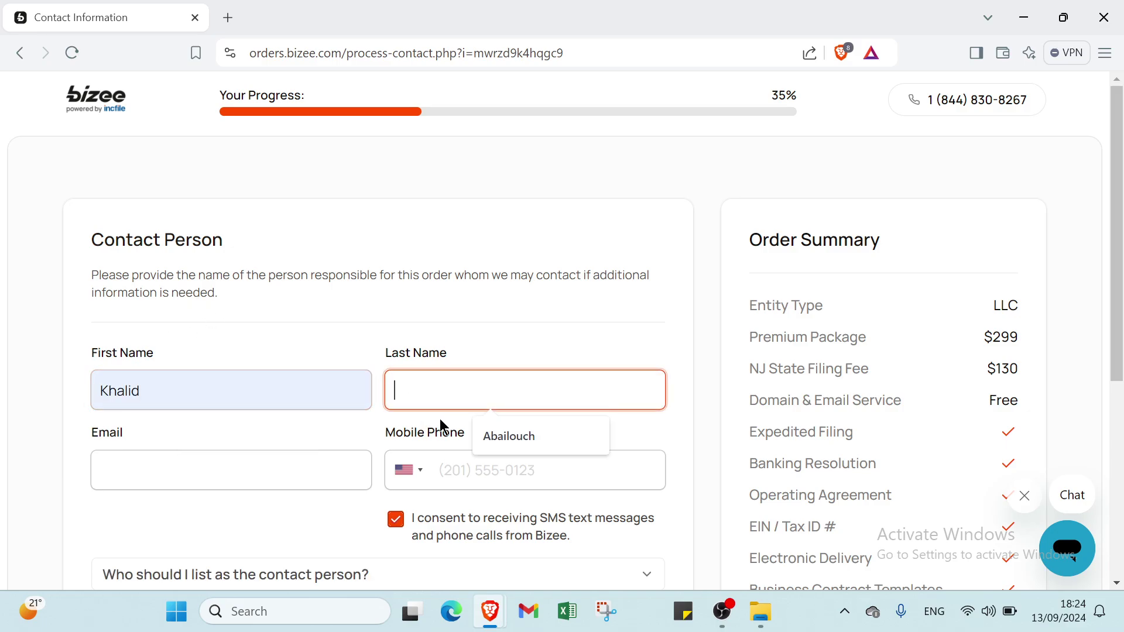
click(488, 433)
click(274, 468)
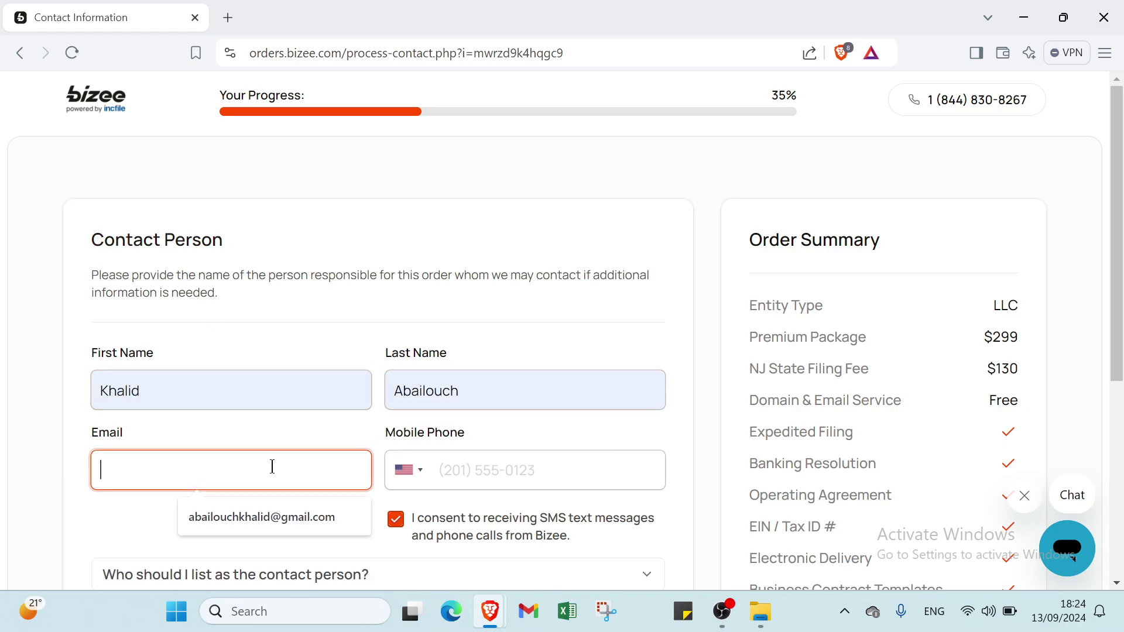
click(296, 517)
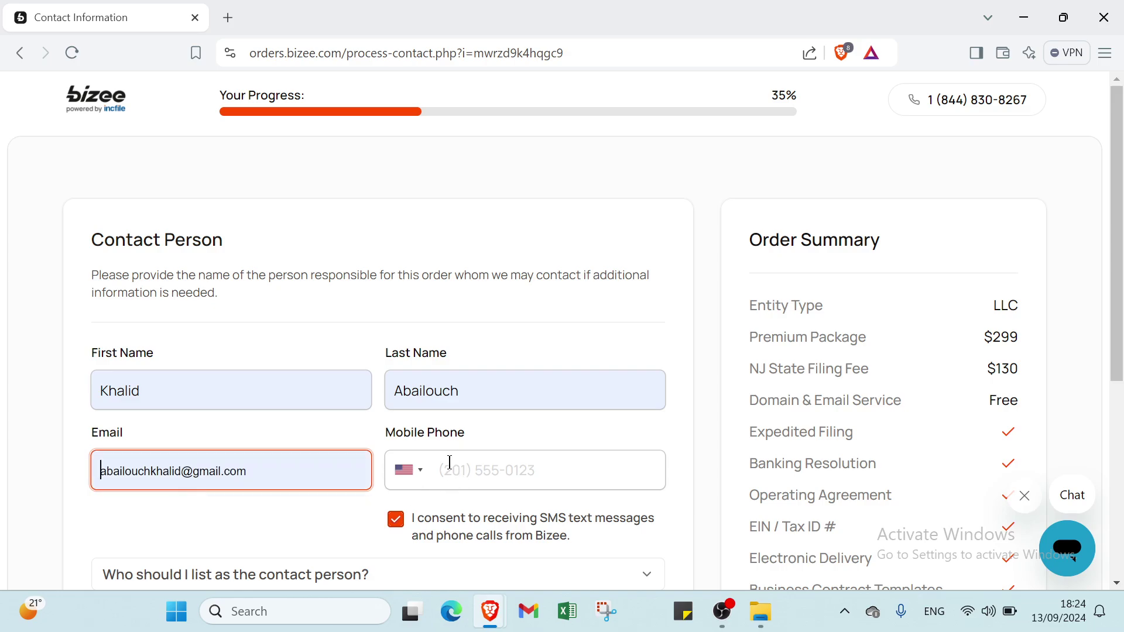
click(450, 469)
click(410, 470)
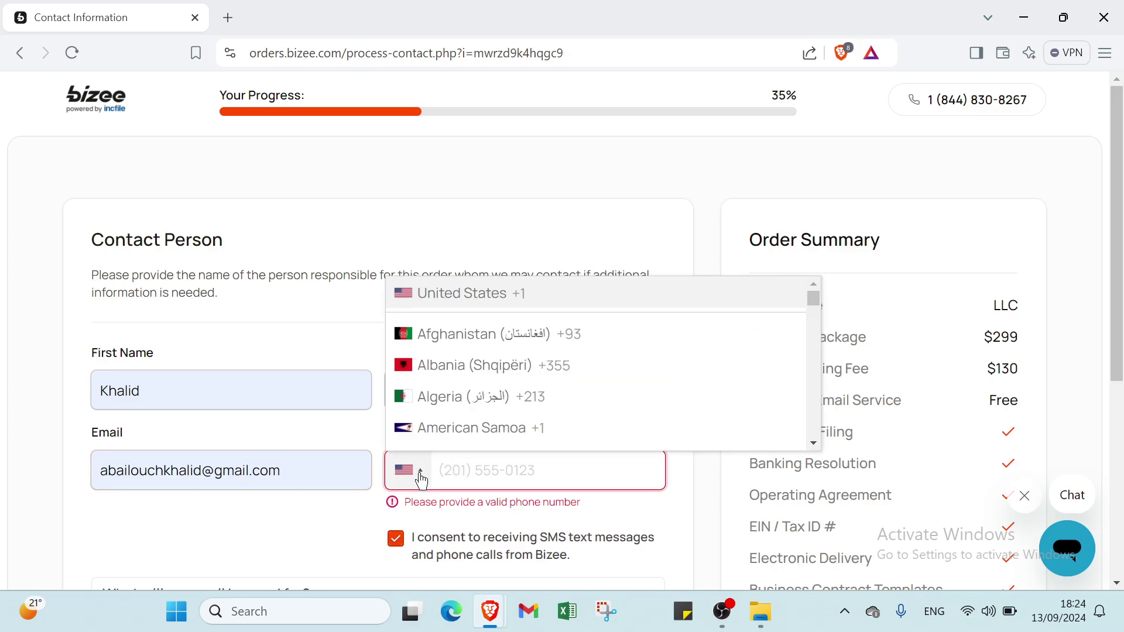
scroll(527, 463, down, 4)
click(620, 448)
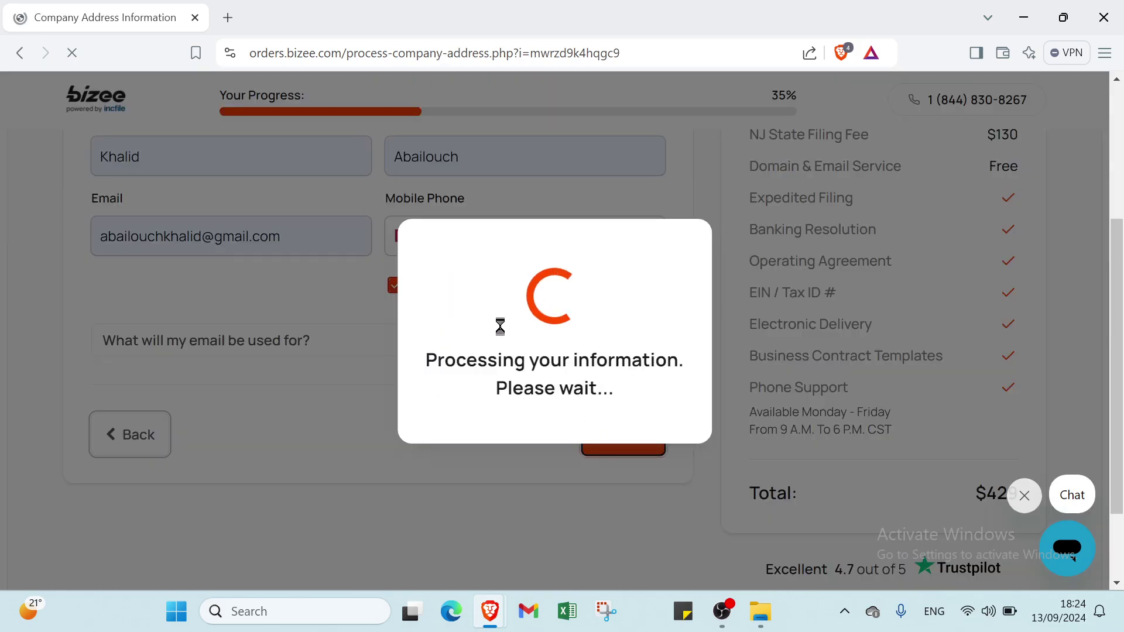
Fill the company street address from autofill and set the city to Austin.
scroll(226, 268, down, 3)
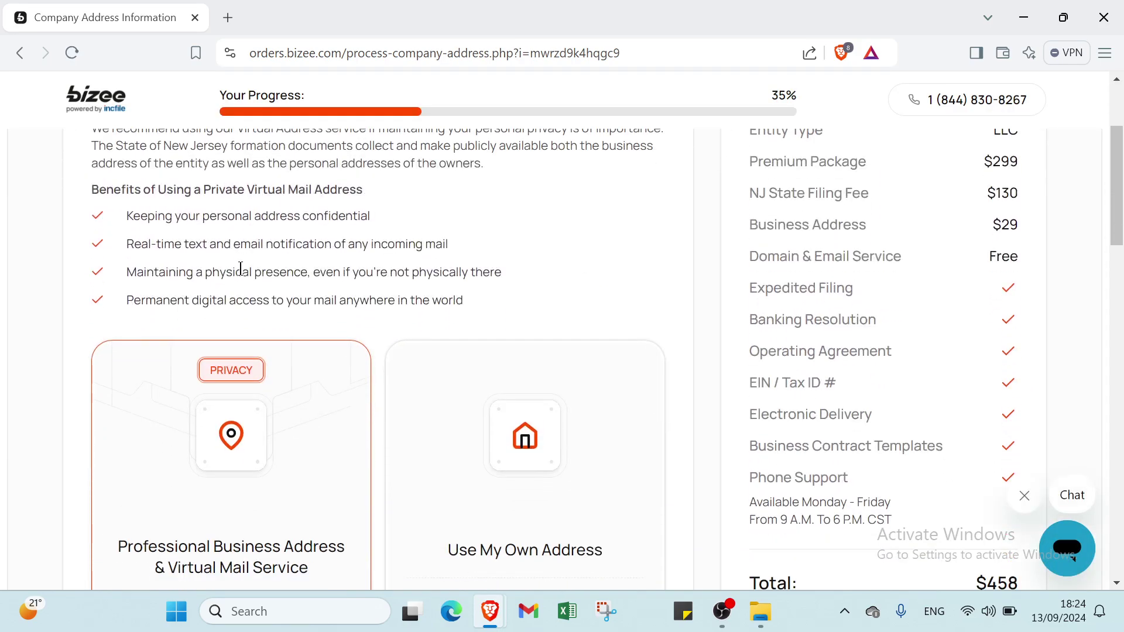
scroll(241, 268, down, 4)
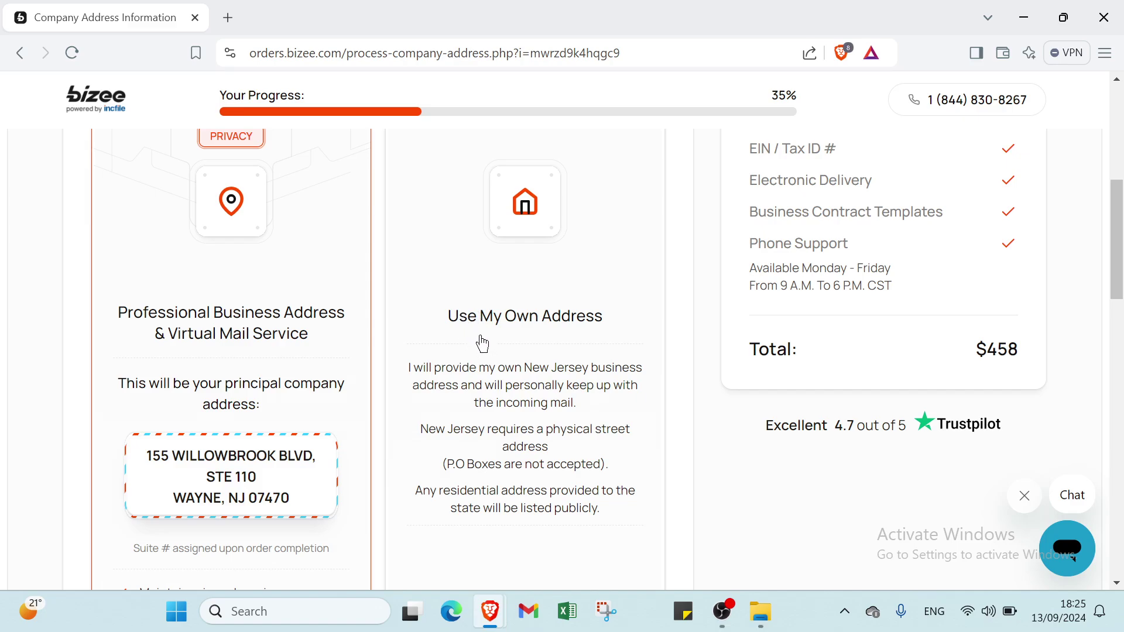
scroll(422, 296, up, 3)
scroll(421, 296, up, 3)
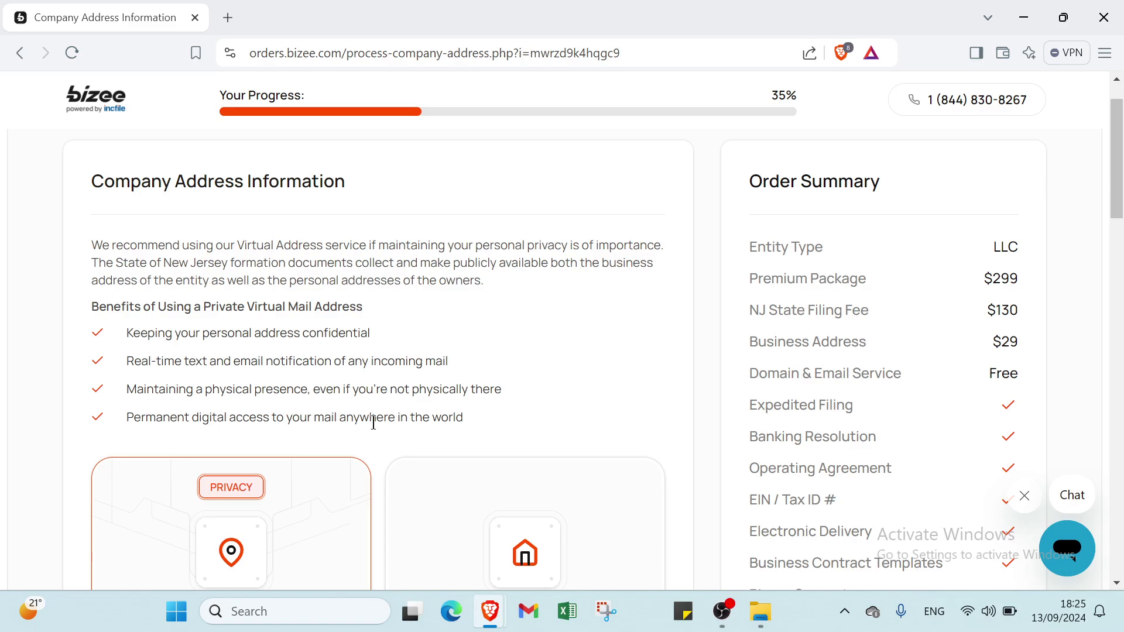
scroll(373, 423, down, 15)
scroll(347, 381, up, 3)
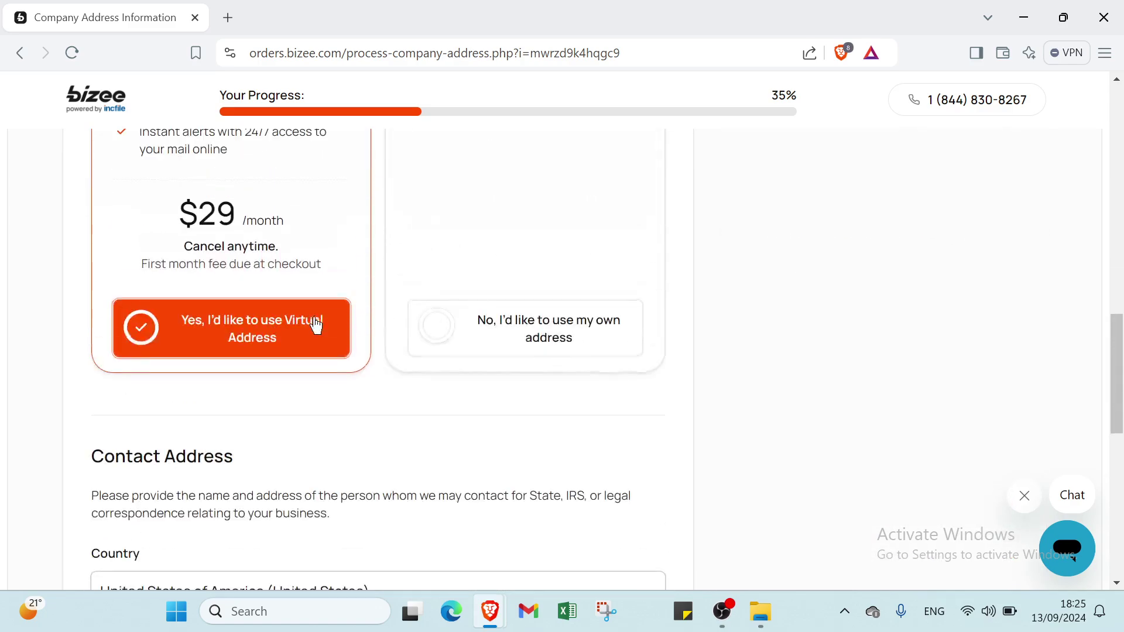
scroll(316, 326, up, 3)
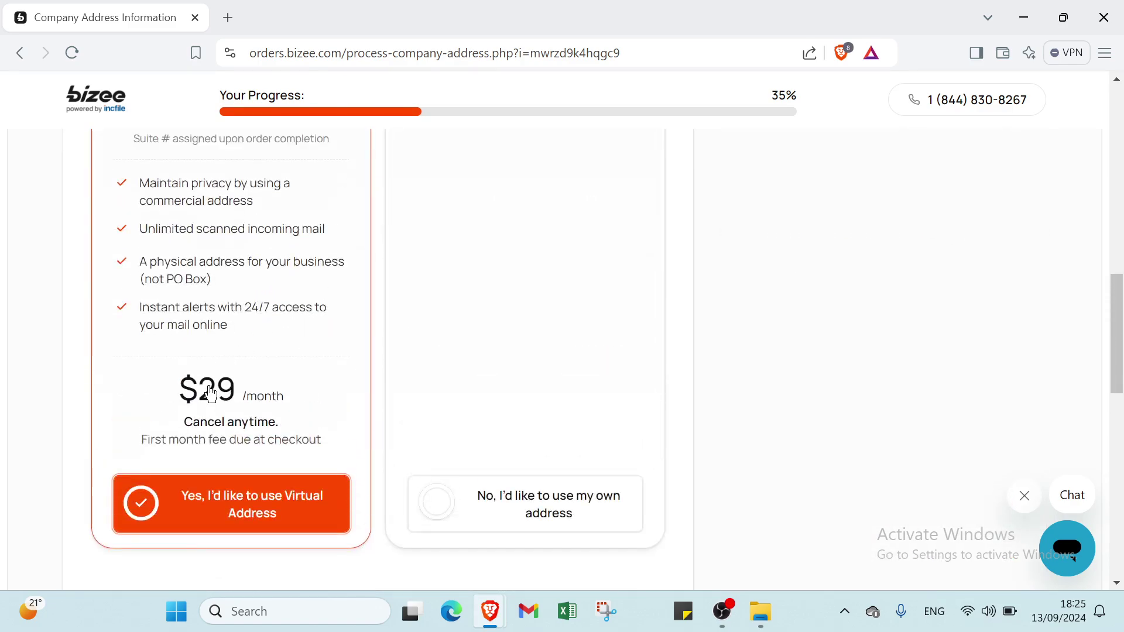
scroll(403, 378, up, 4)
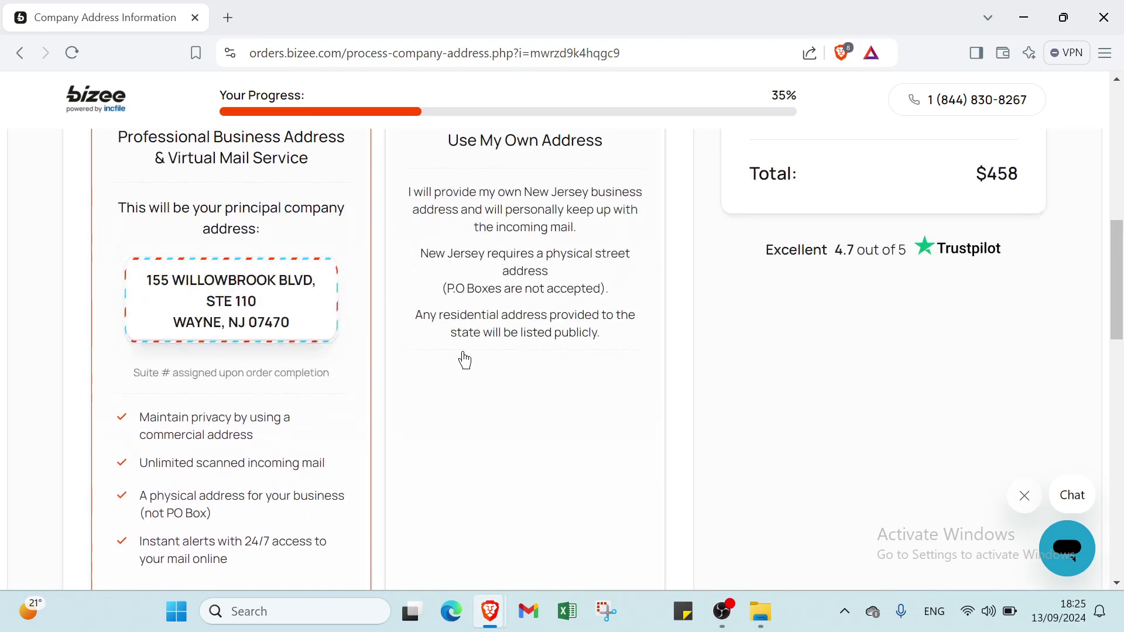
scroll(462, 352, down, 12)
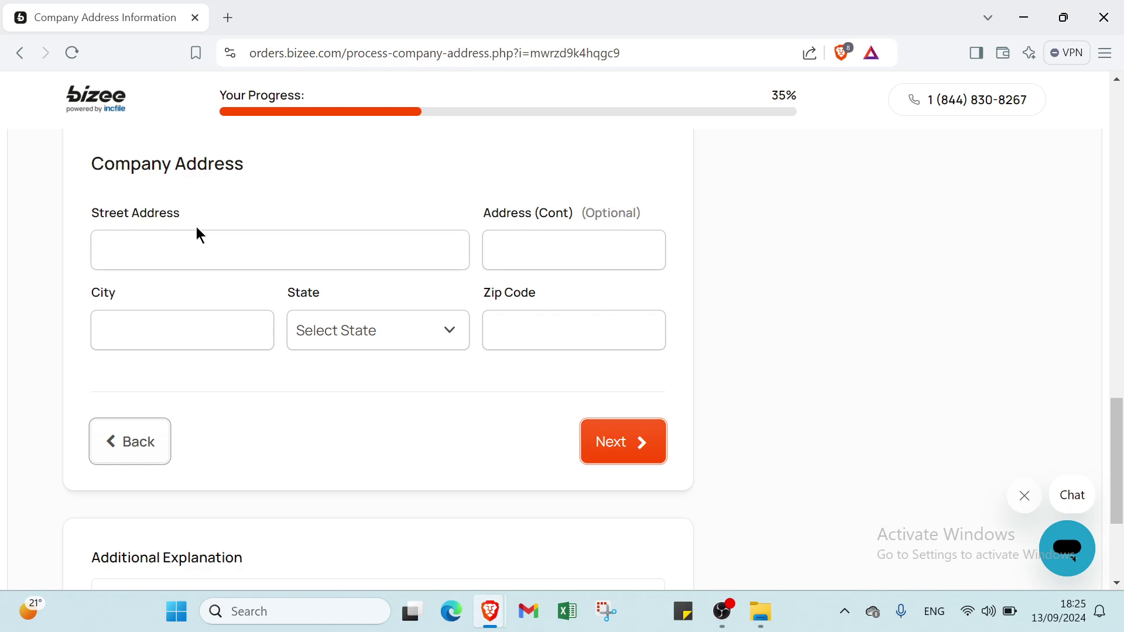
click(180, 249)
click(193, 290)
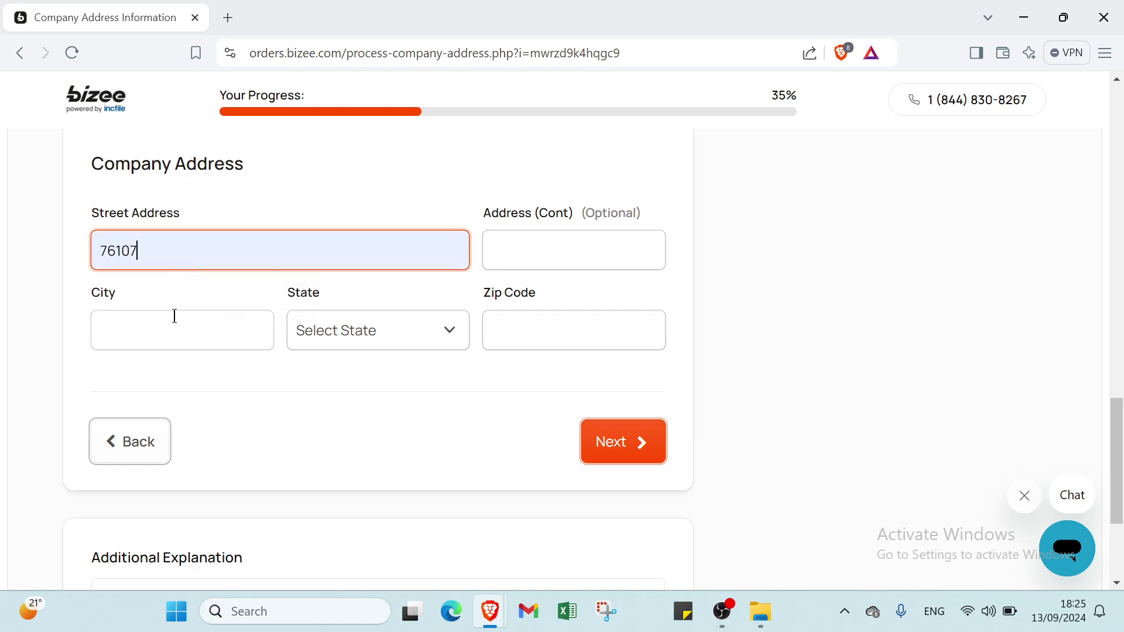
click(175, 316)
click(193, 375)
Choose New Jersey as state, fill the suggested zip code, and submit the address as entered.
click(375, 332)
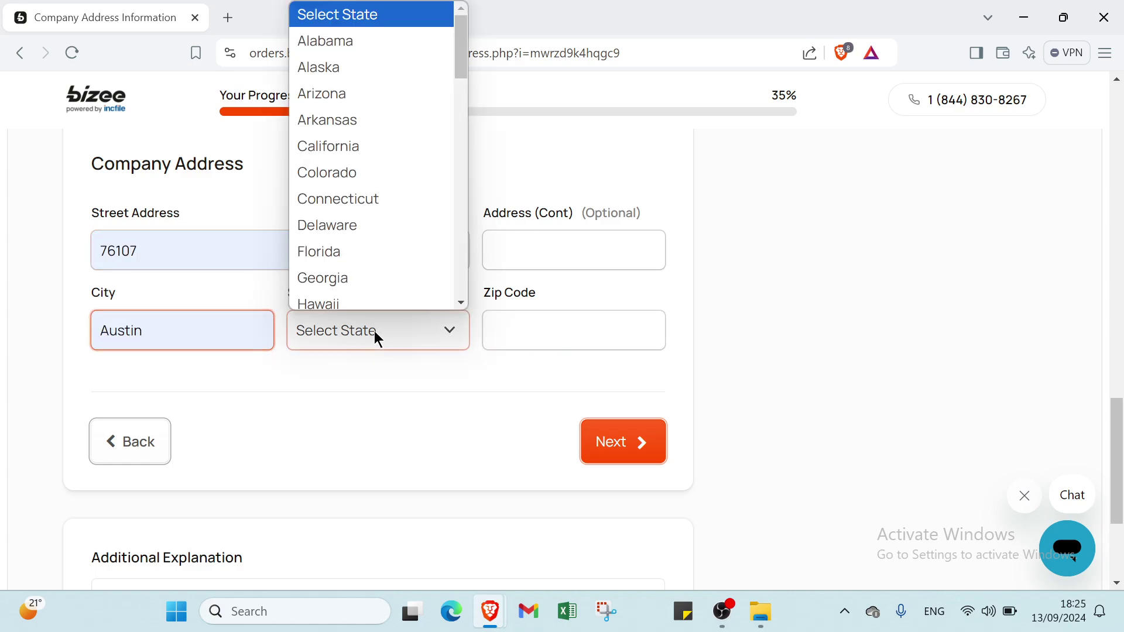
scroll(354, 220, down, 10)
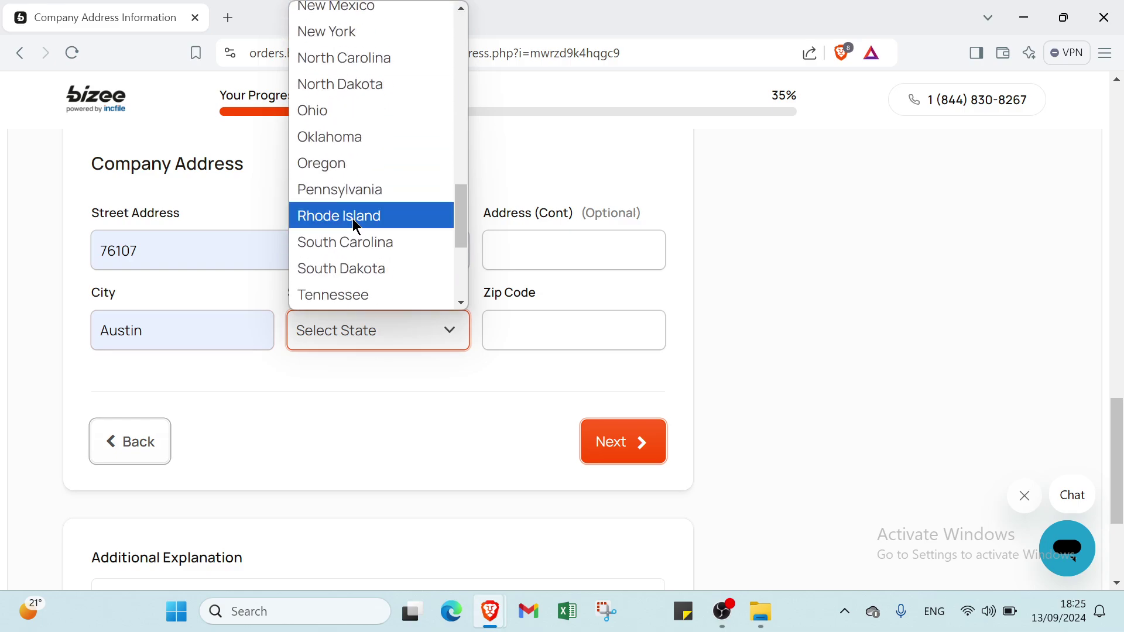
scroll(353, 219, up, 3)
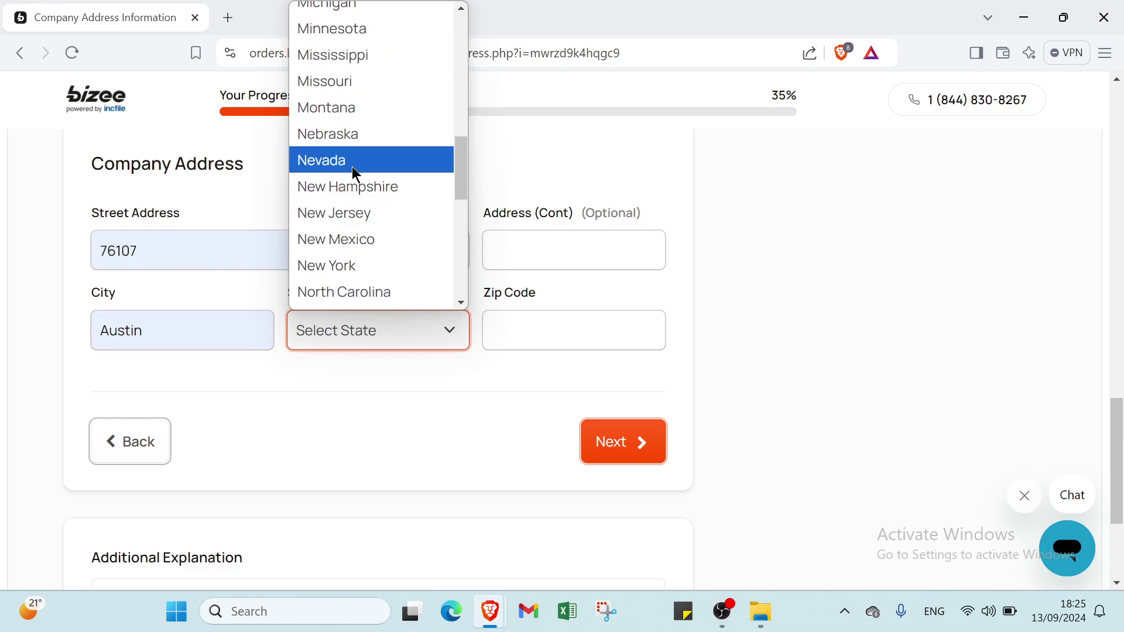
click(341, 213)
click(518, 319)
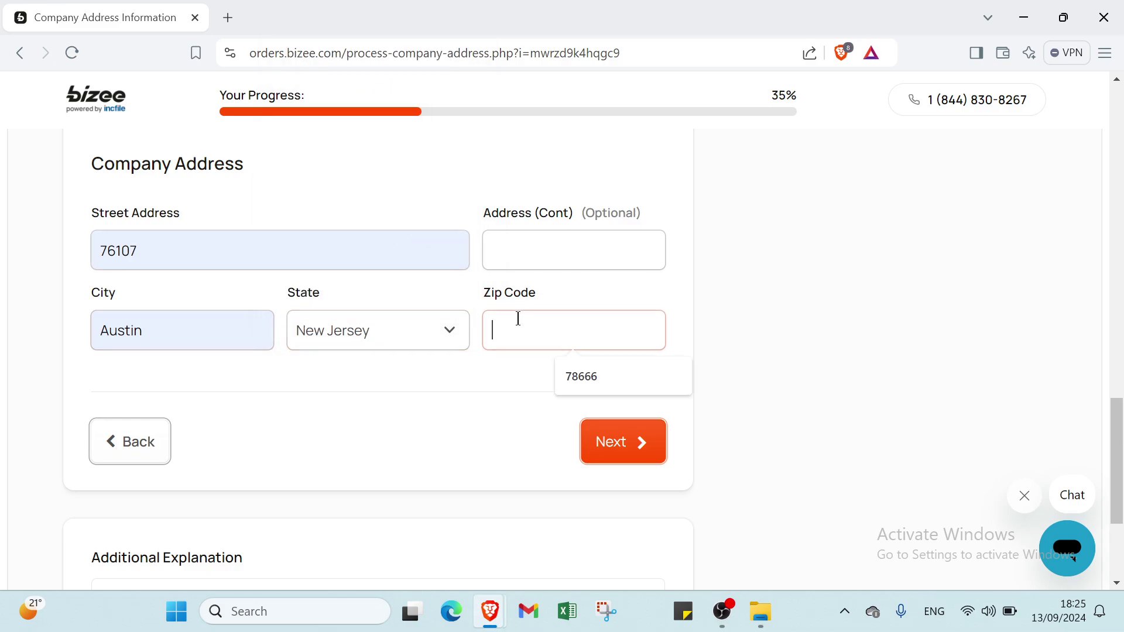
click(578, 379)
click(607, 447)
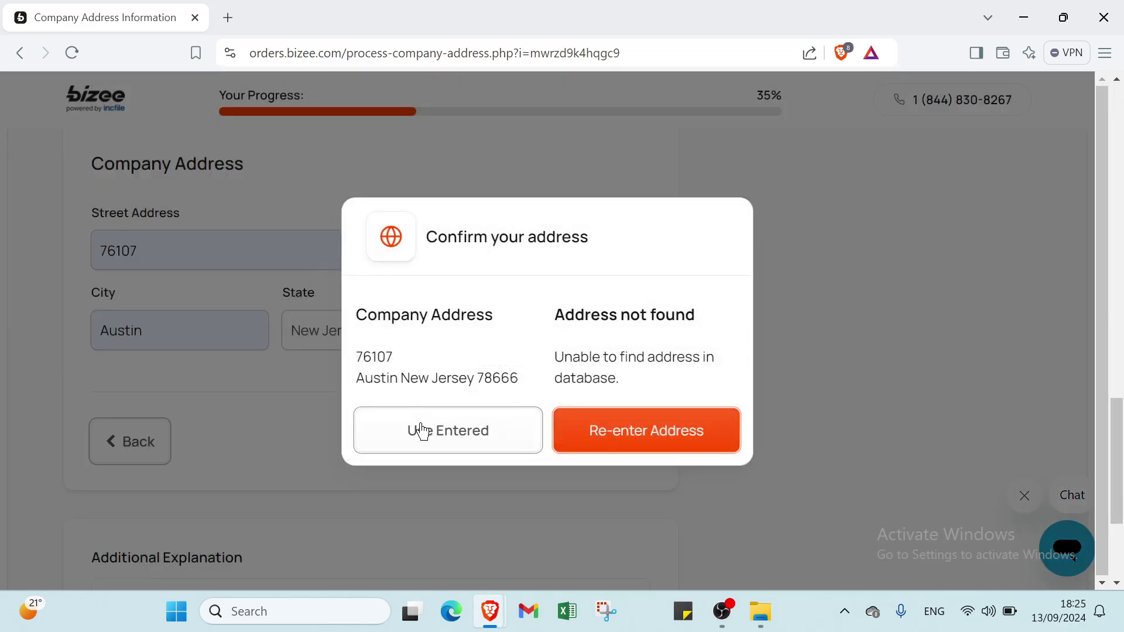
click(421, 431)
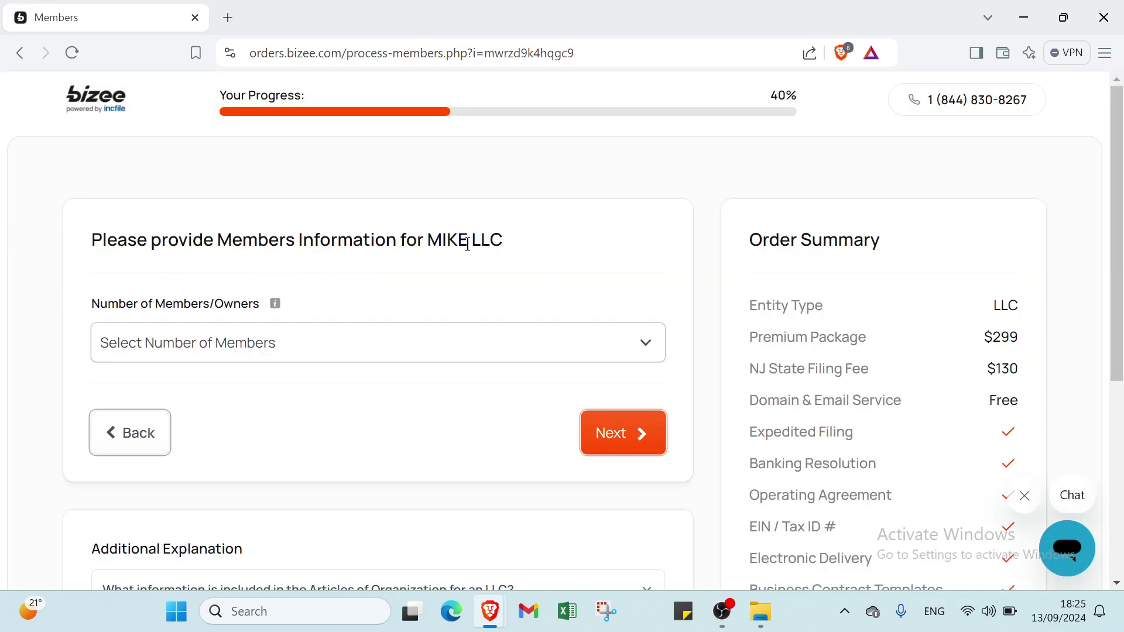
Set the LLC to one member, fill that member's name and address from saved details, and submit.
click(196, 341)
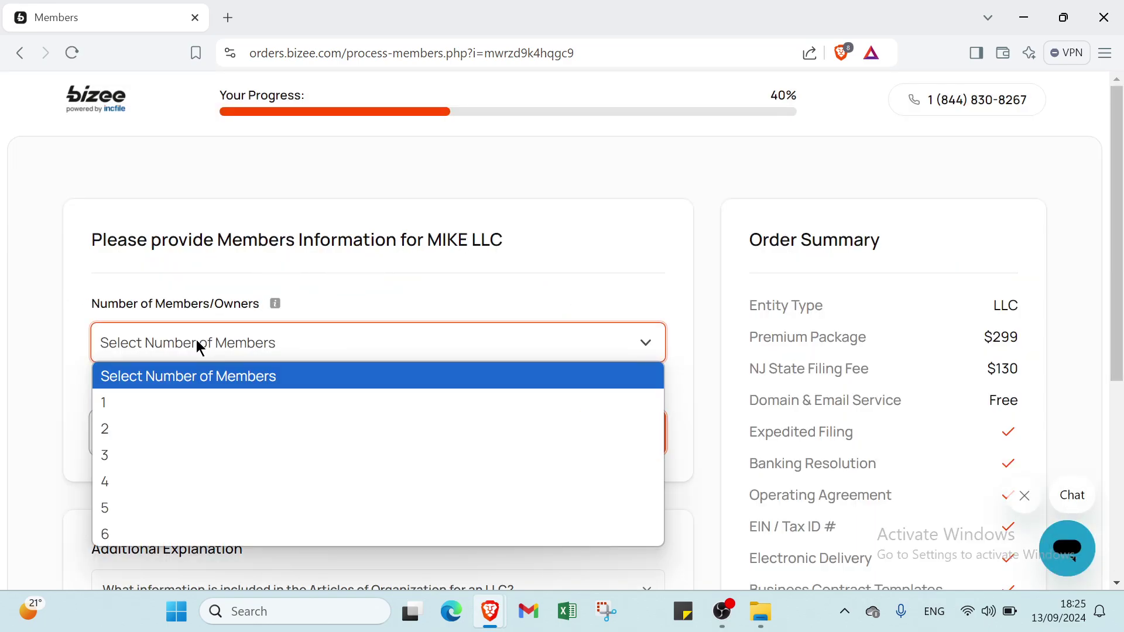
click(196, 413)
scroll(201, 375, down, 3)
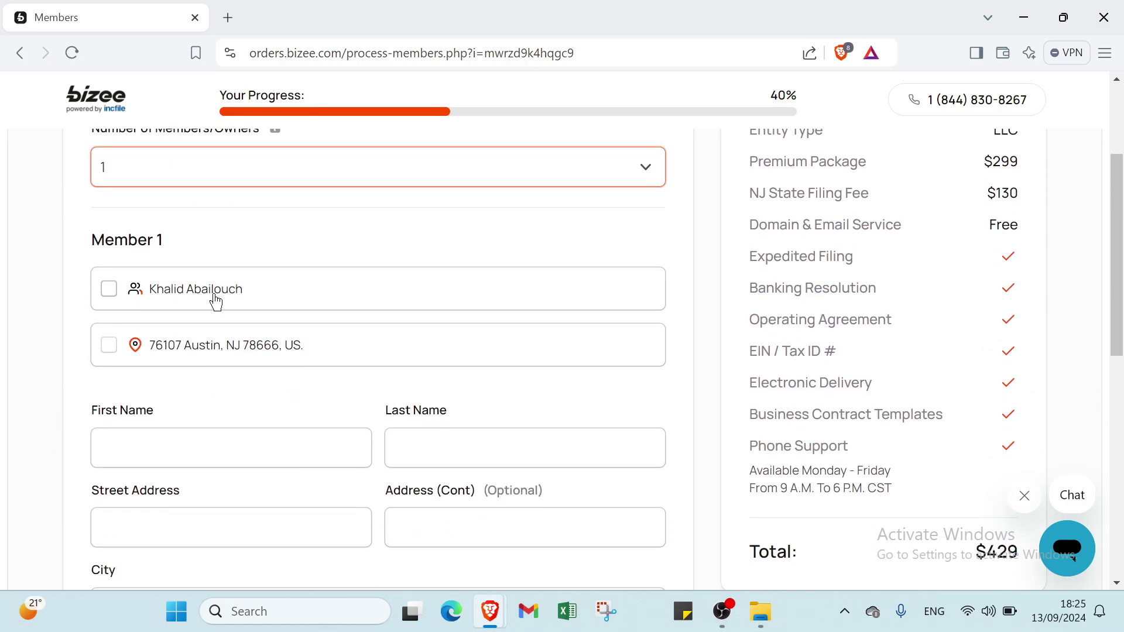
click(214, 301)
click(201, 351)
scroll(366, 352, down, 8)
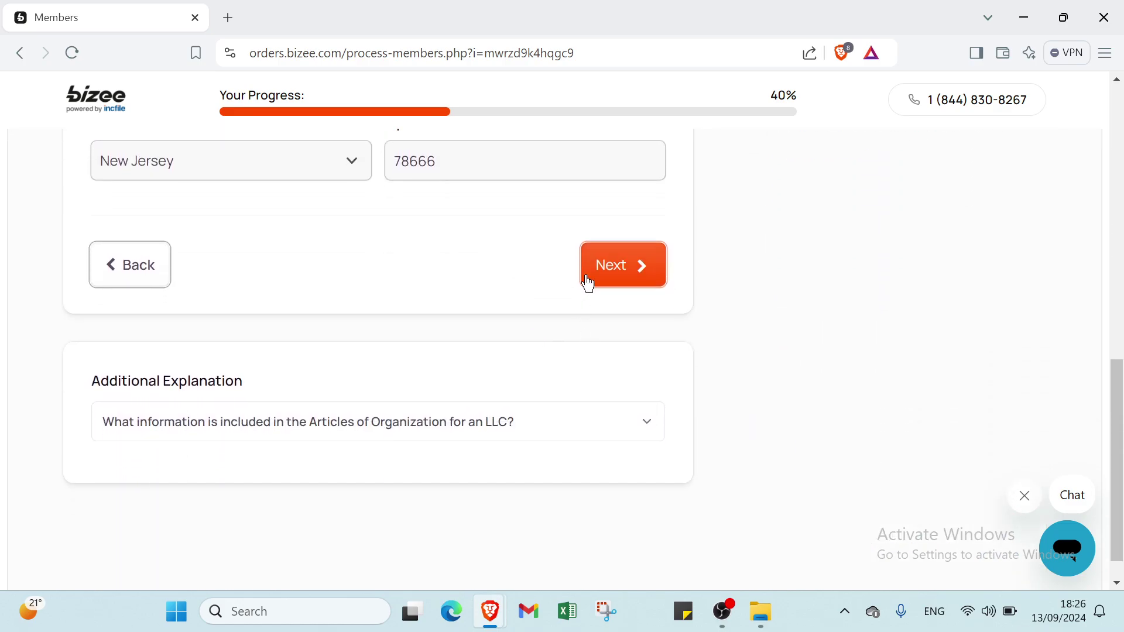
click(587, 272)
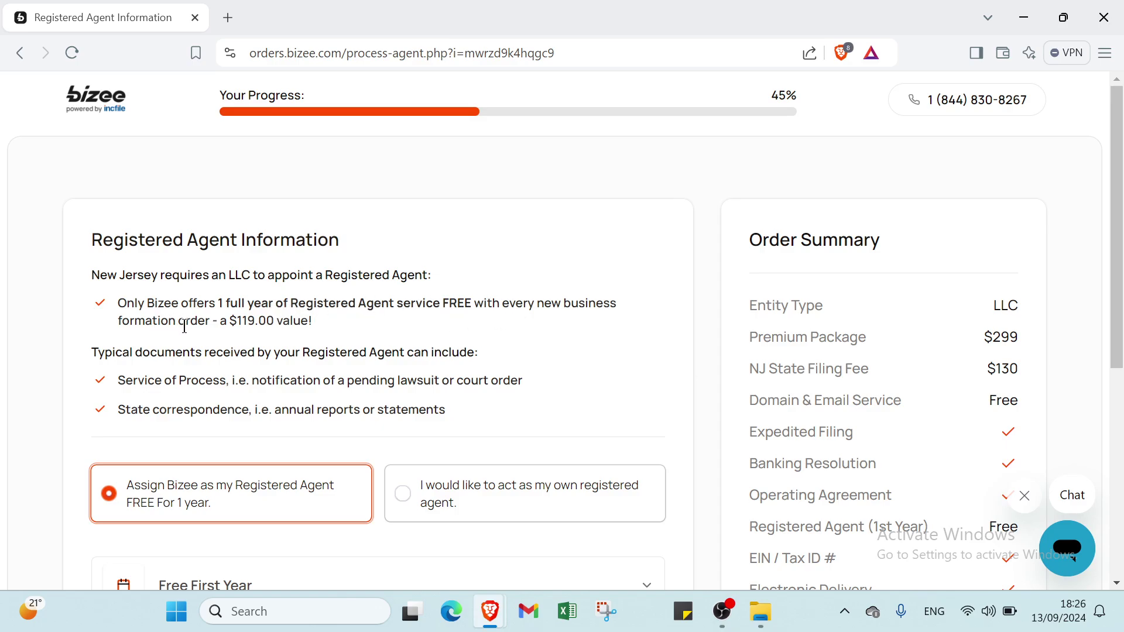
Keep Bizee as the registered agent, free for one year, instead of acting as own agent, and submit.
scroll(215, 335, down, 1)
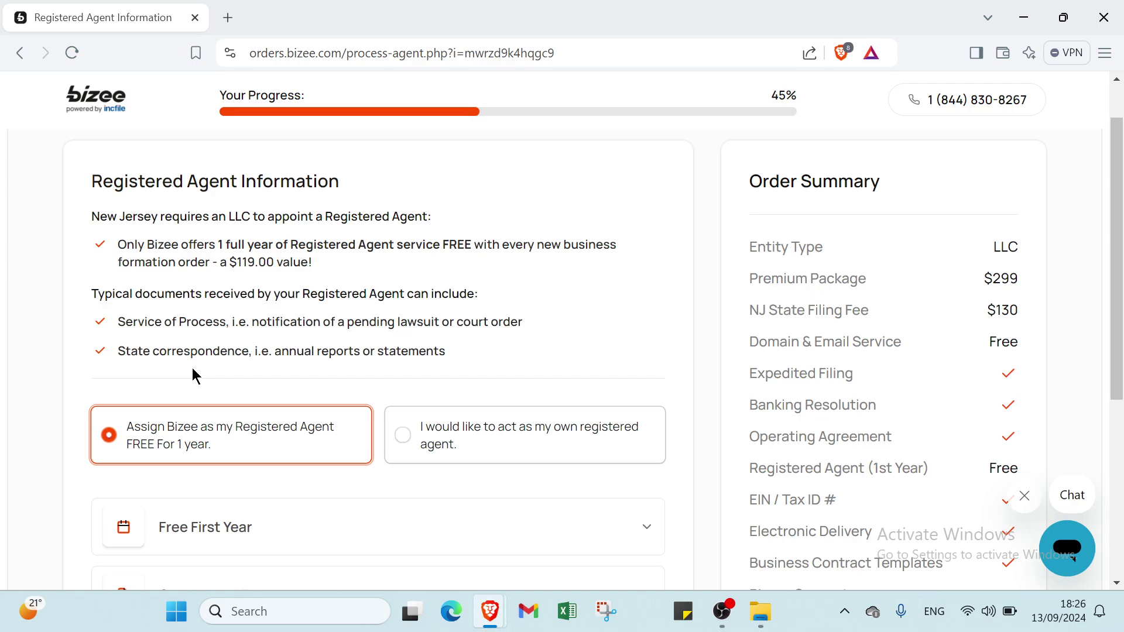
scroll(205, 381, down, 3)
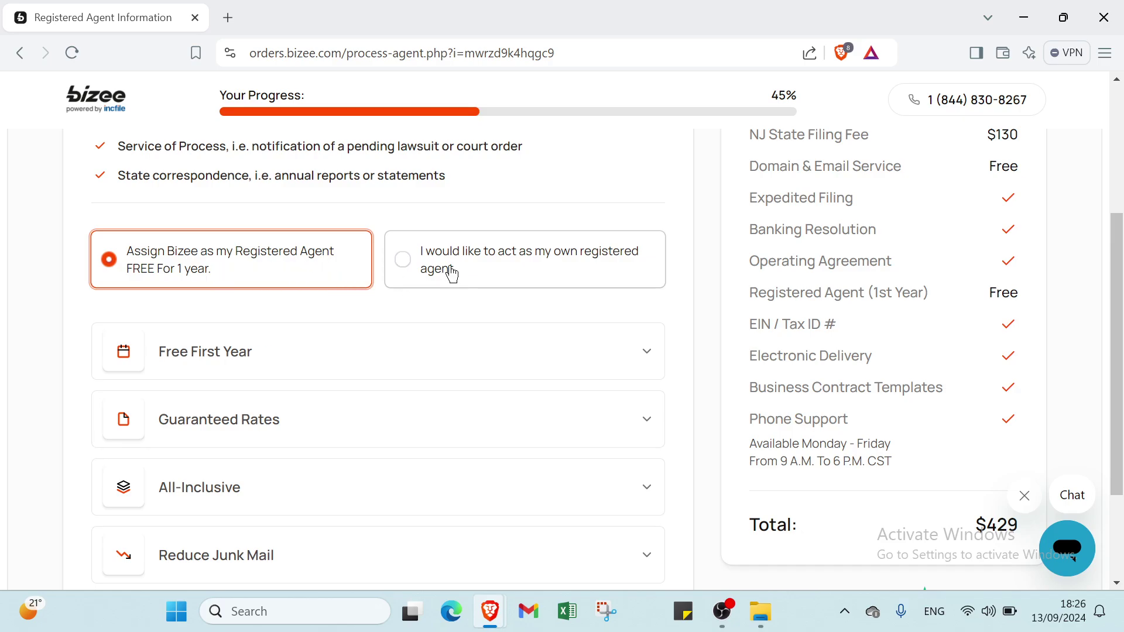
click(472, 271)
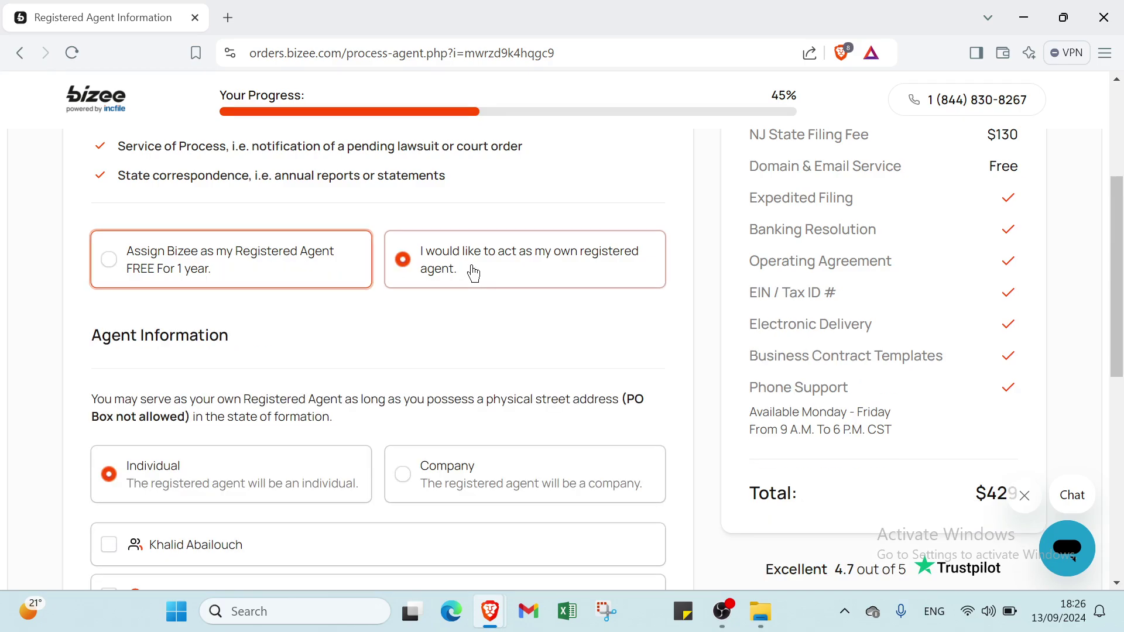
click(268, 259)
scroll(264, 256, down, 3)
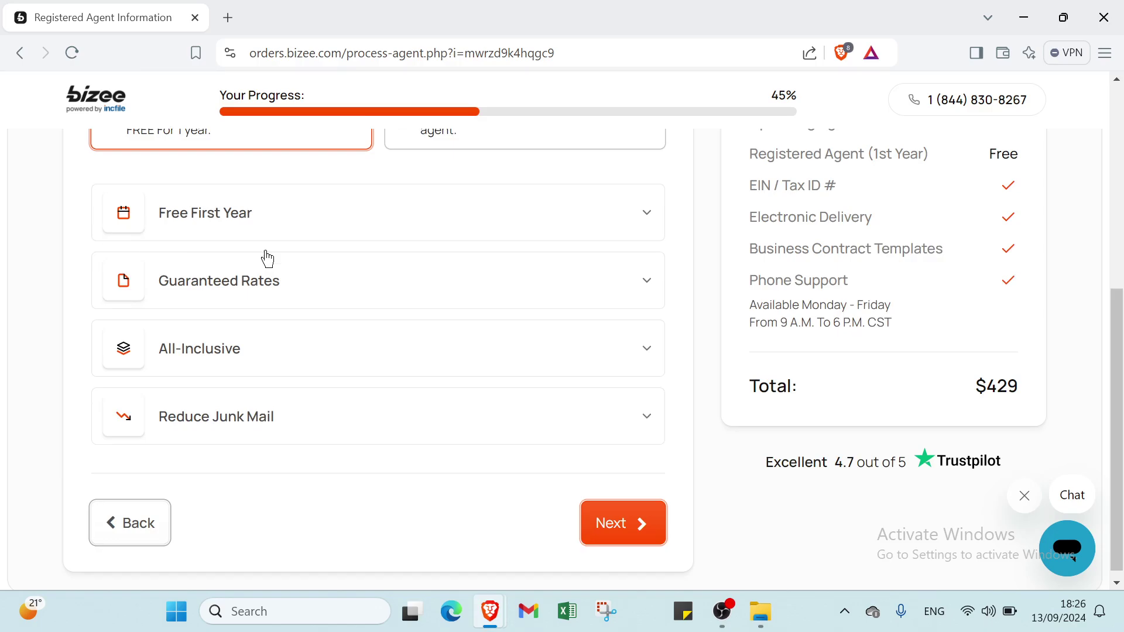
click(613, 505)
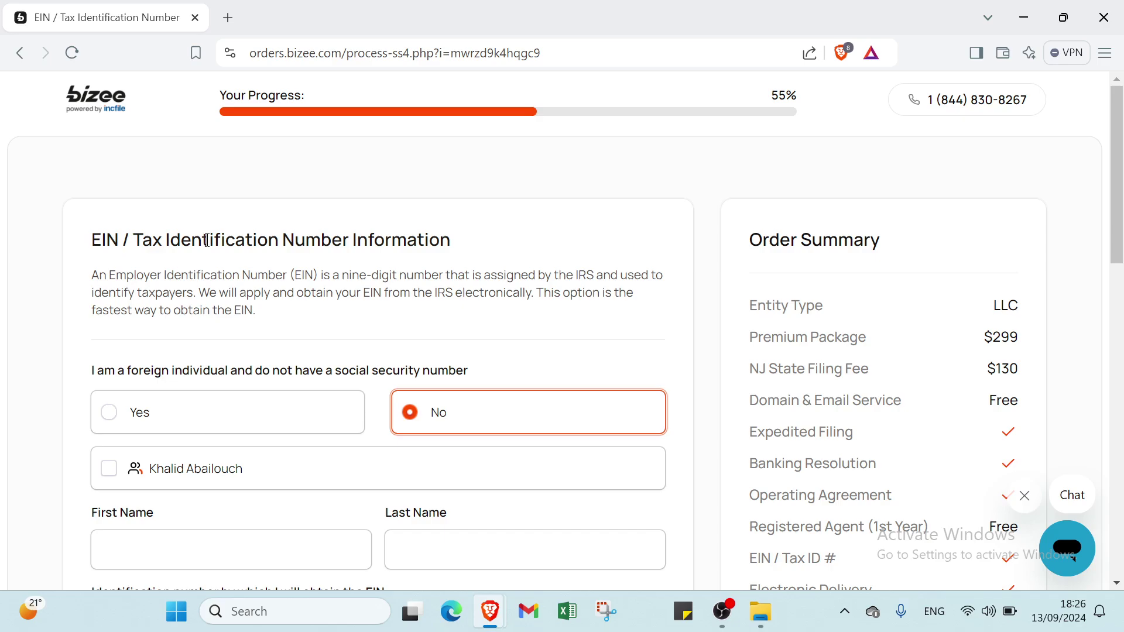
Declare the owner a foreign individual without an SSN and agree to the non-US citizen statements.
scroll(360, 247, down, 1)
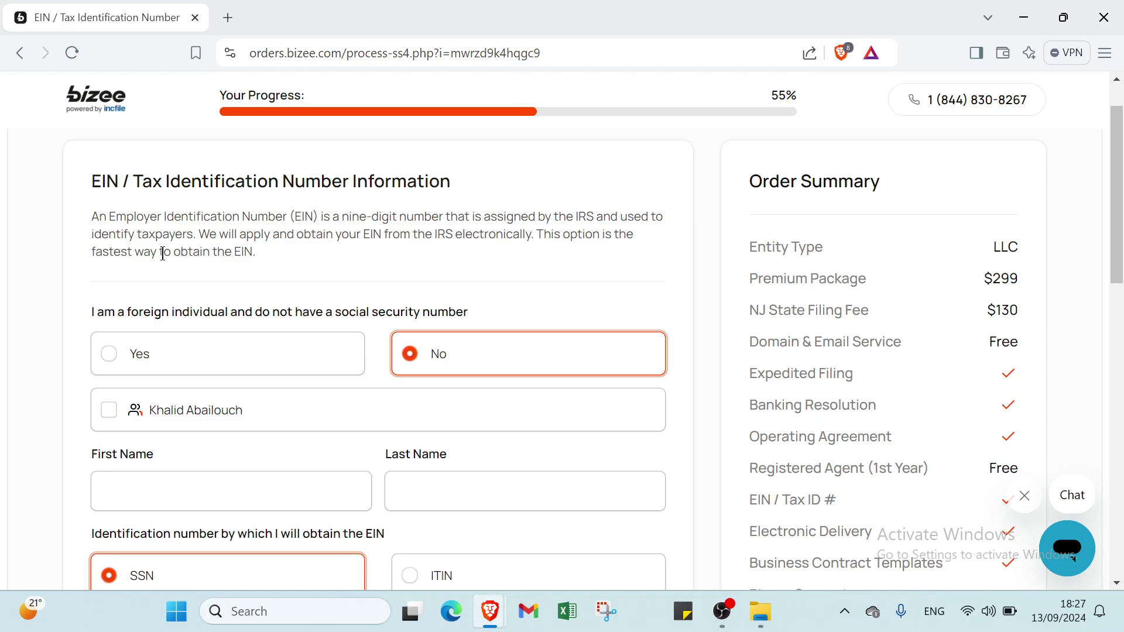
scroll(209, 265, down, 2)
click(128, 221)
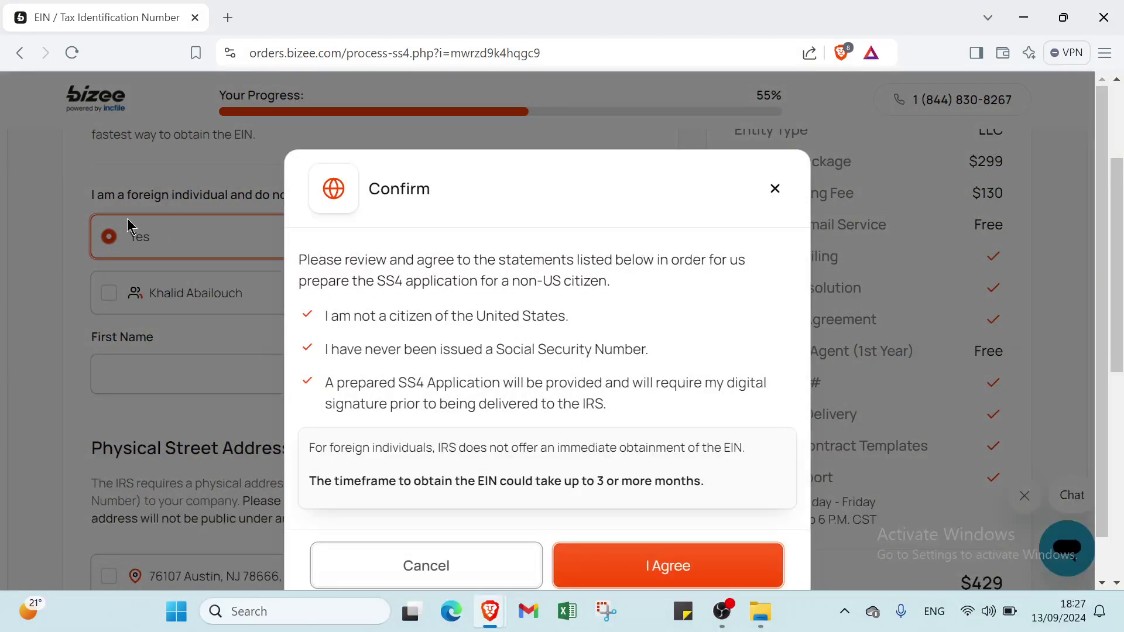
click(590, 559)
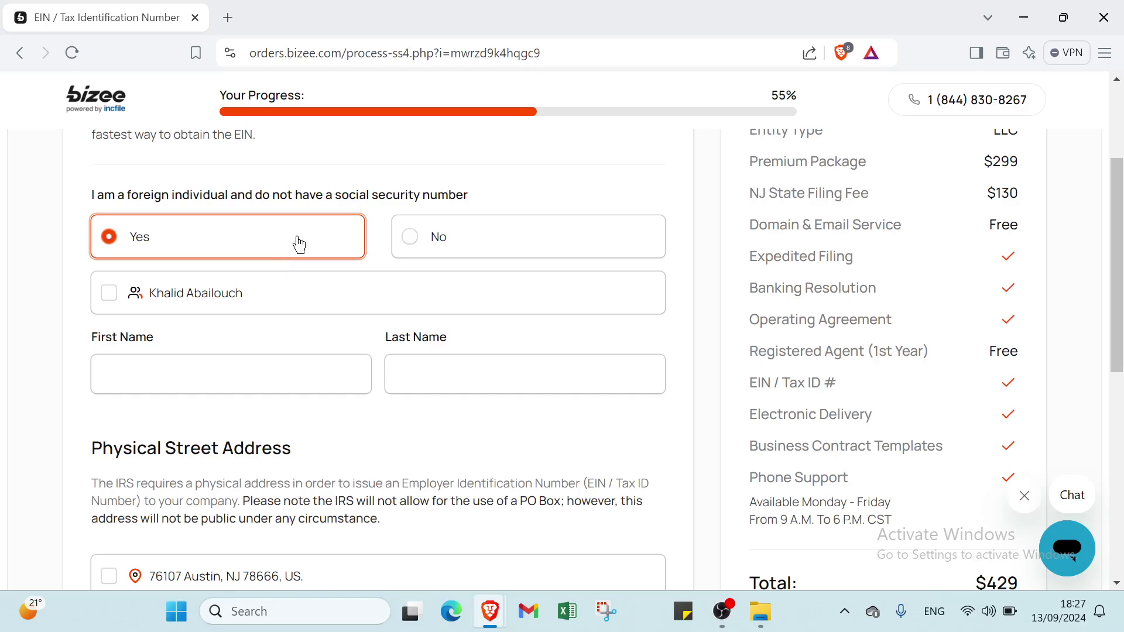
Fill the owner's name and physical street address from saved details and submit the EIN information.
click(233, 299)
scroll(234, 296, down, 4)
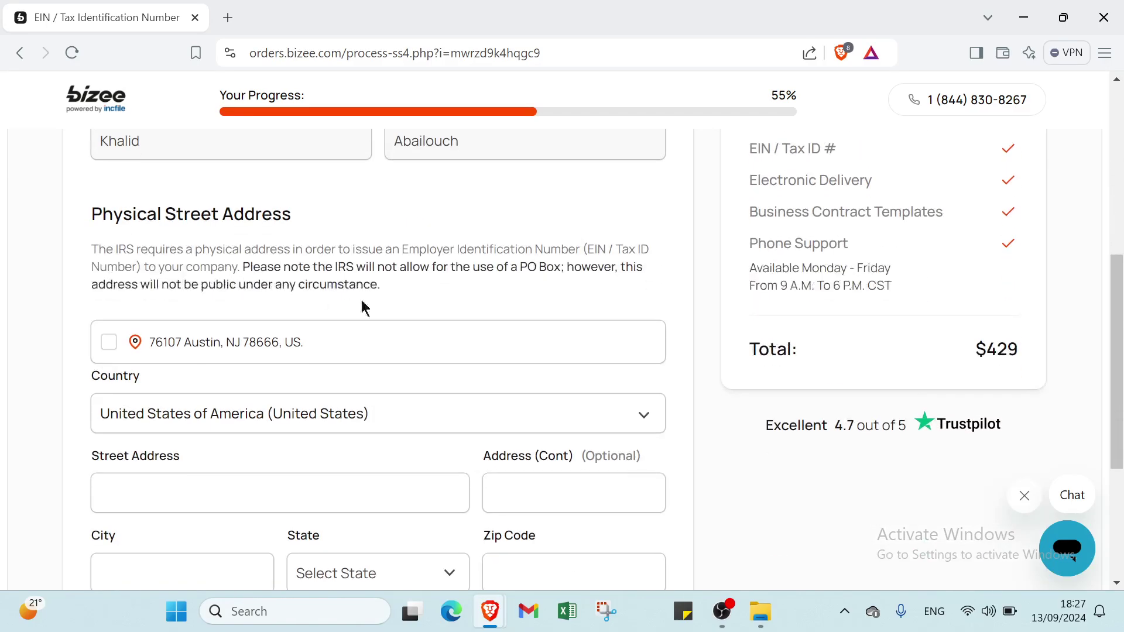
click(372, 352)
scroll(490, 303, down, 4)
click(605, 452)
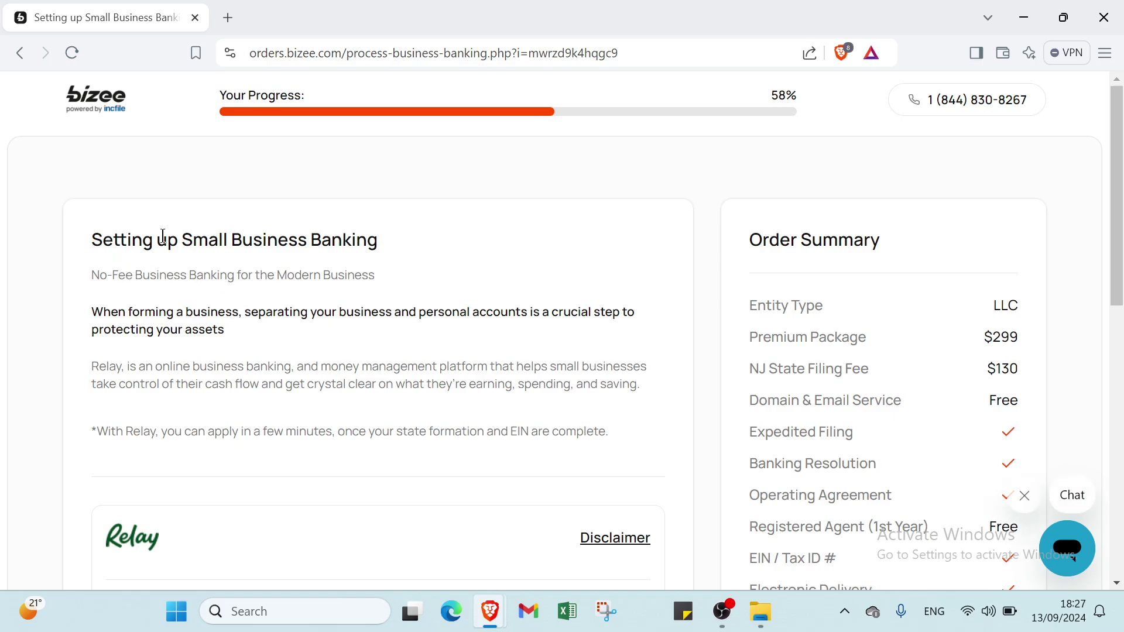
Answer 'Yes, I'm interested' to the Relay small business banking offer.
scroll(345, 258, down, 8)
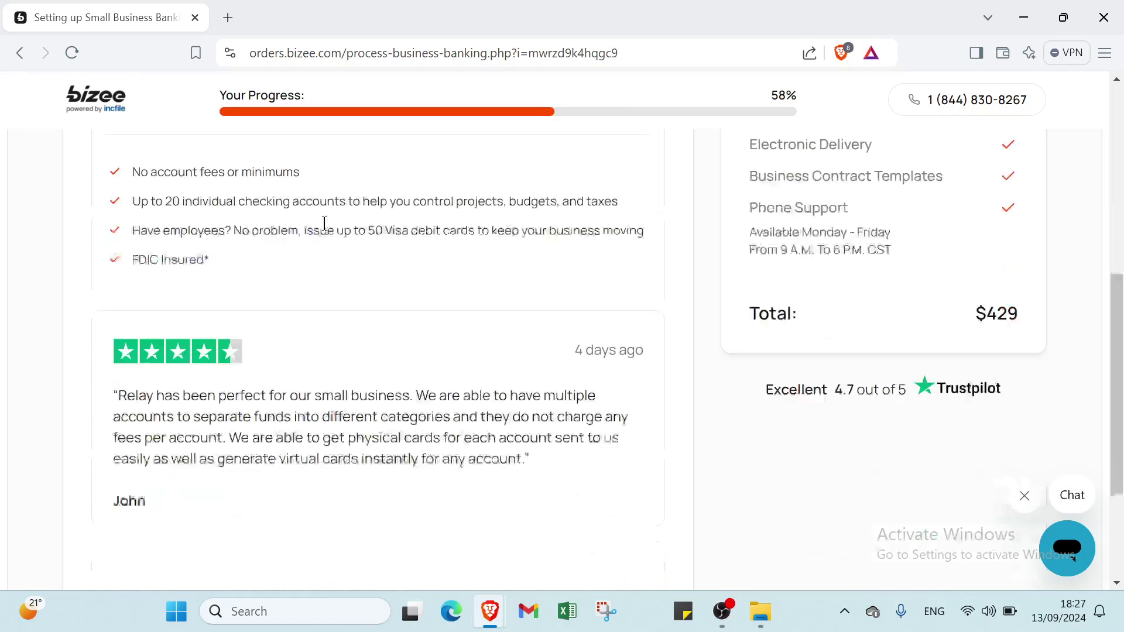
scroll(383, 287, down, 2)
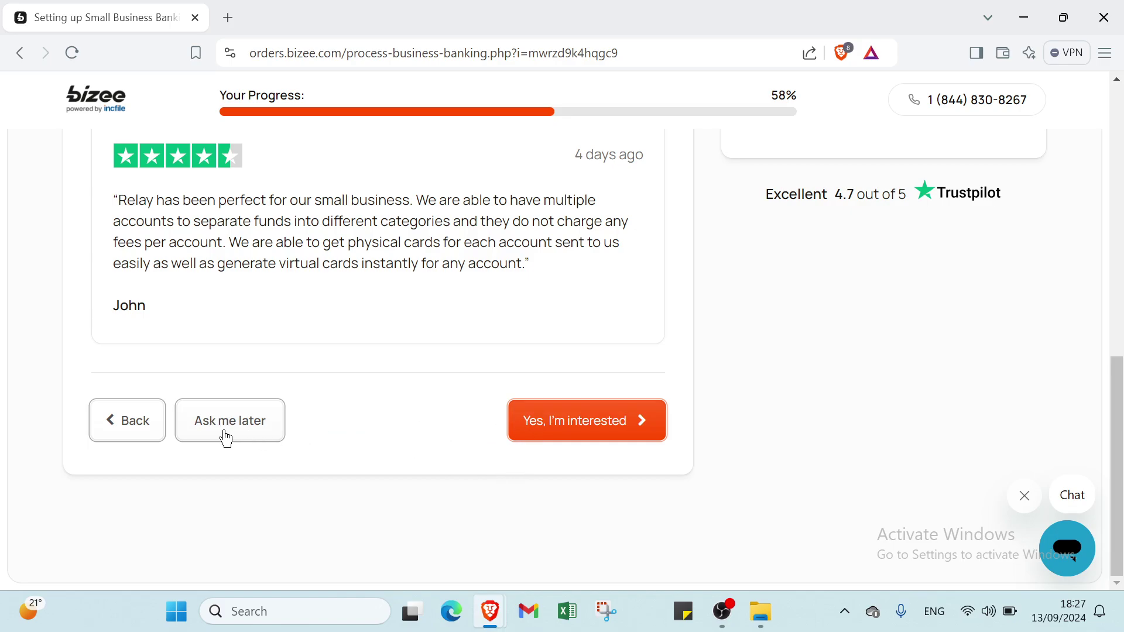
click(561, 429)
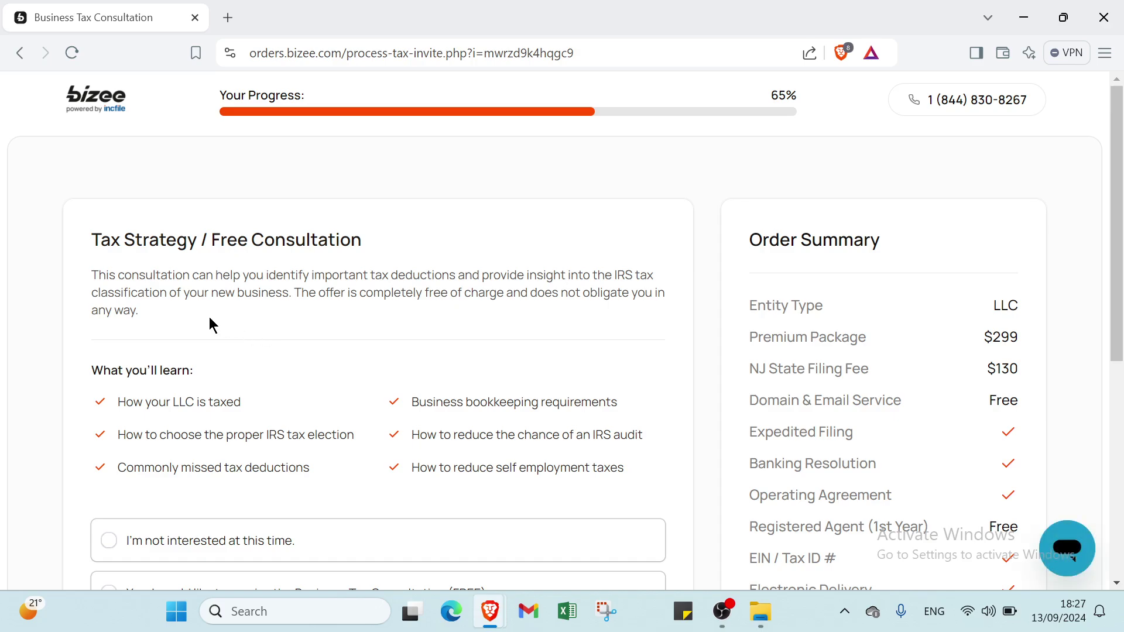
Choose 'I'm not interested at this time.' for the free tax consultation and continue.
scroll(322, 228, down, 1)
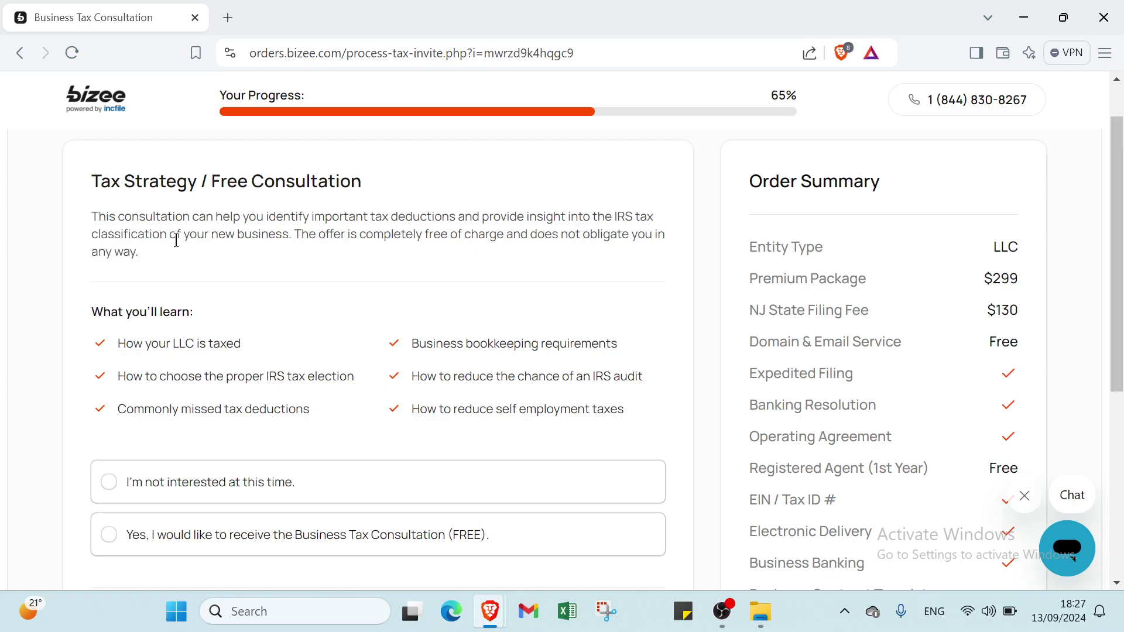
scroll(187, 258, down, 4)
scroll(201, 267, up, 2)
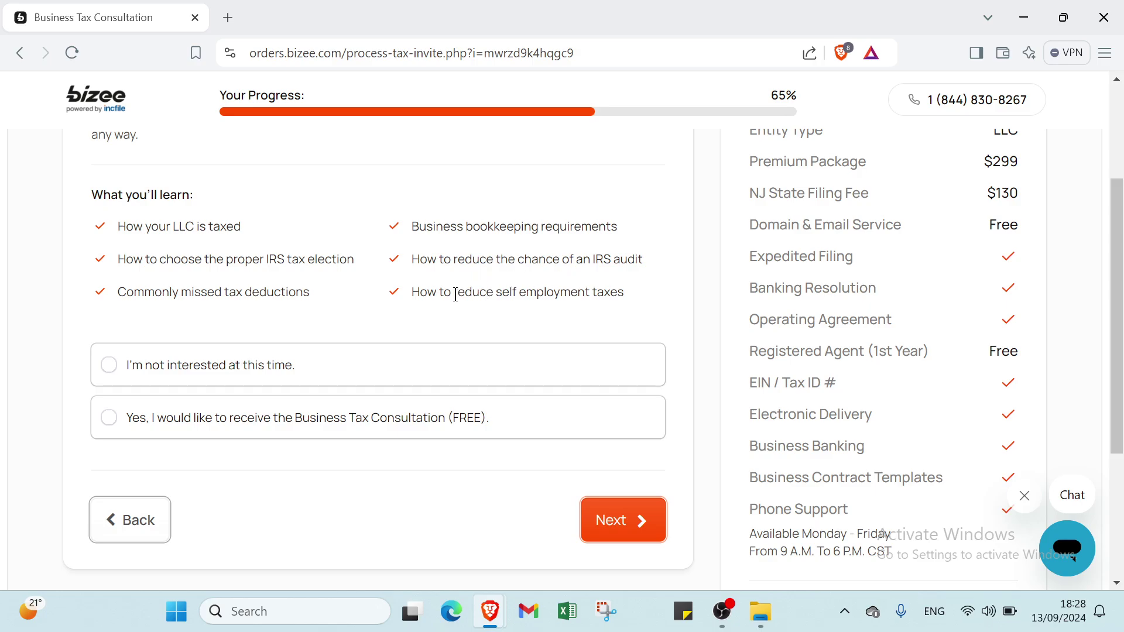
scroll(449, 276, down, 1)
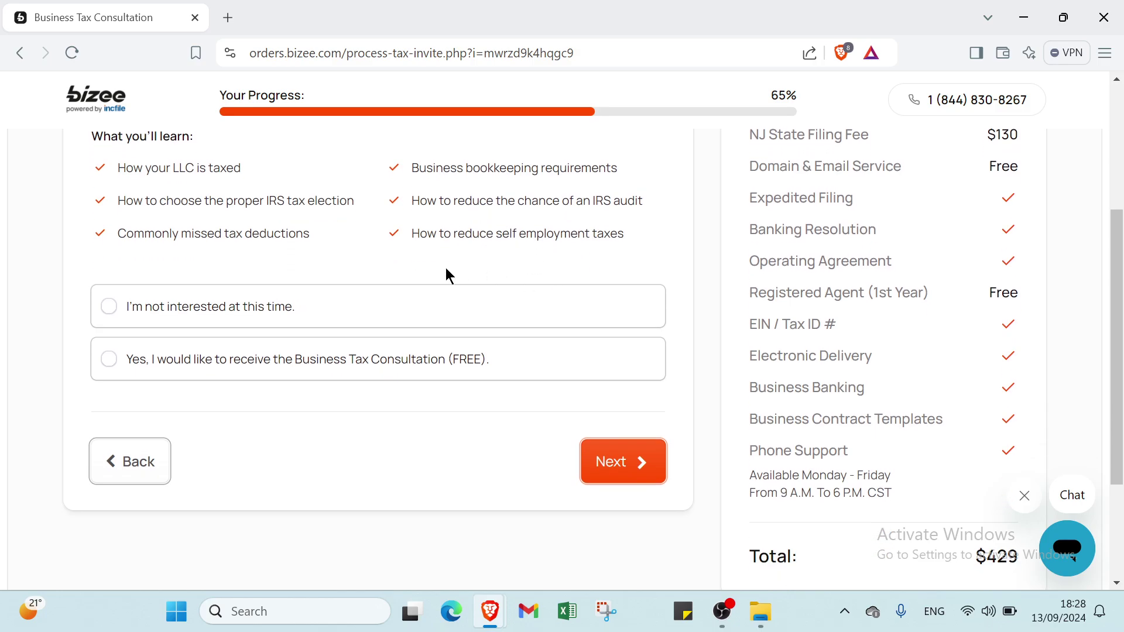
click(426, 308)
scroll(426, 307, down, 1)
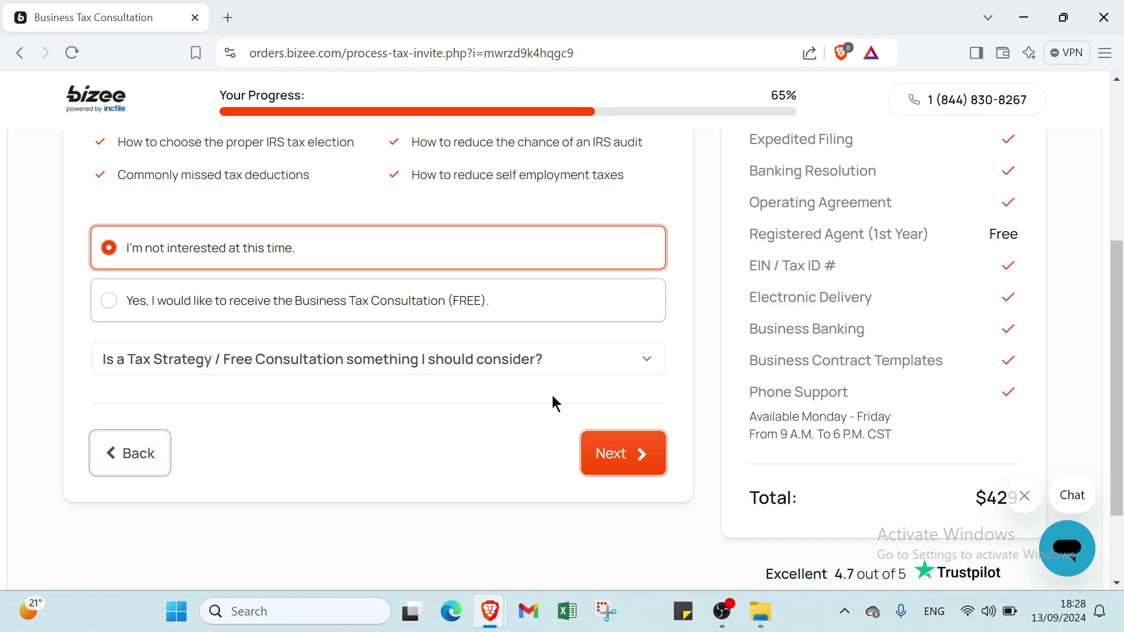
click(629, 463)
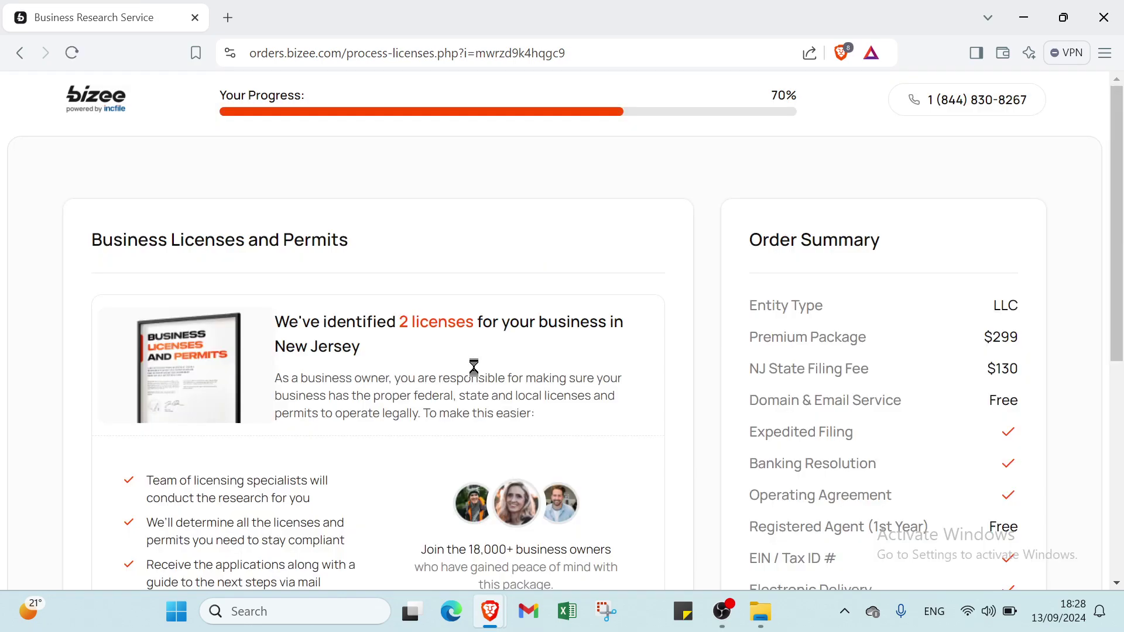
Choose 'Yes, please mail the applications ($99)' for the license package.
scroll(348, 296, down, 6)
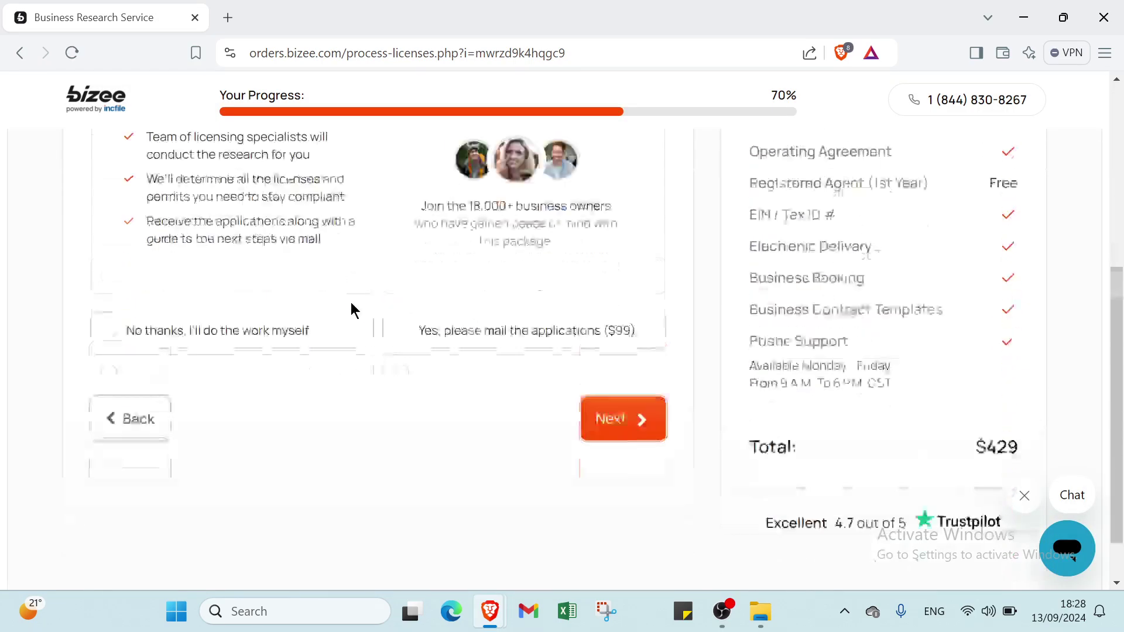
click(486, 275)
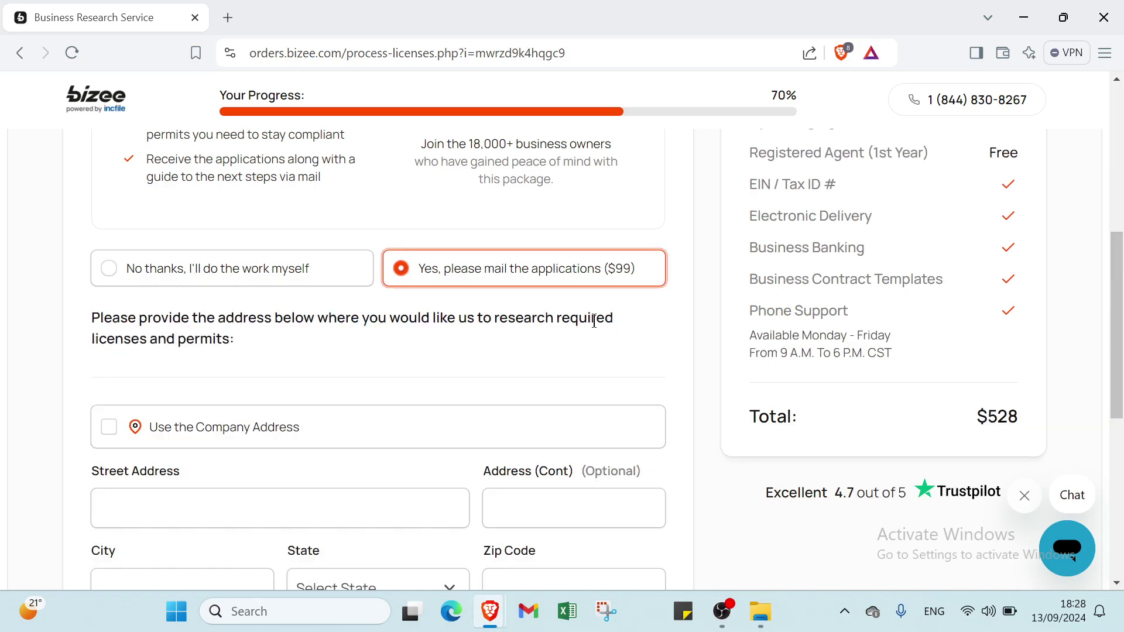
scroll(477, 346, up, 4)
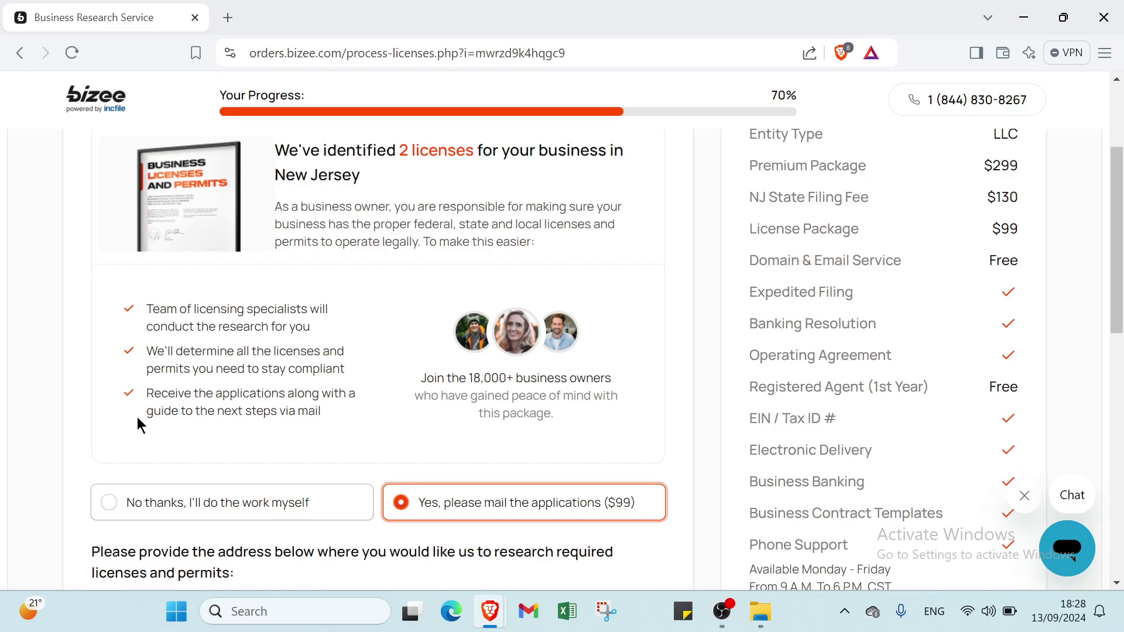
Use the company address as the license research address and continue to Order Review.
scroll(255, 388, down, 1)
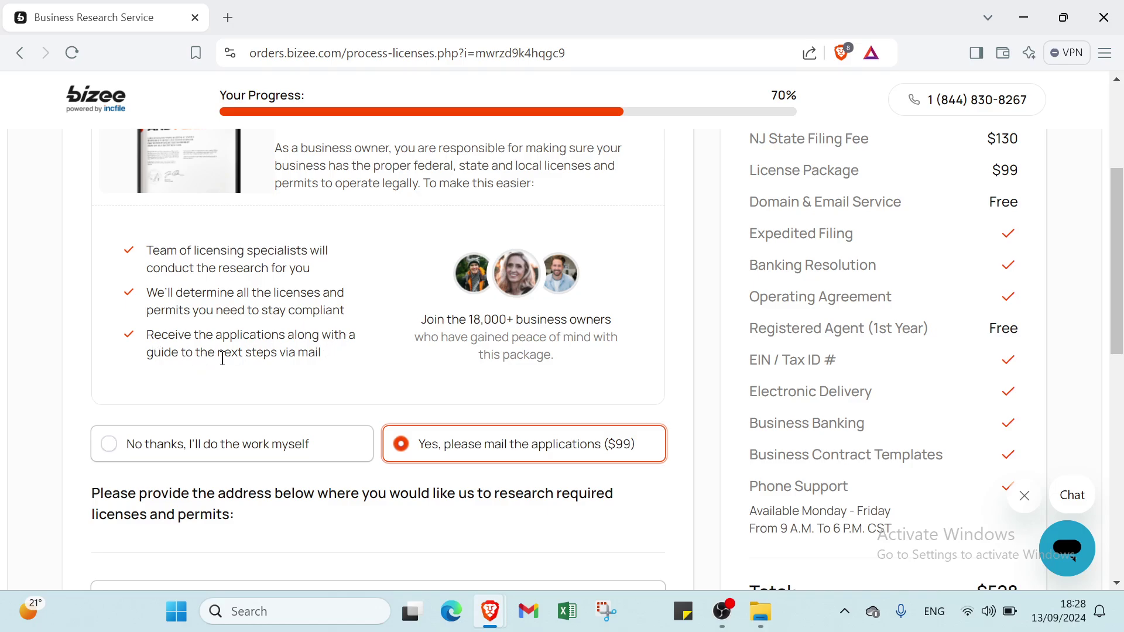
scroll(296, 372, down, 1)
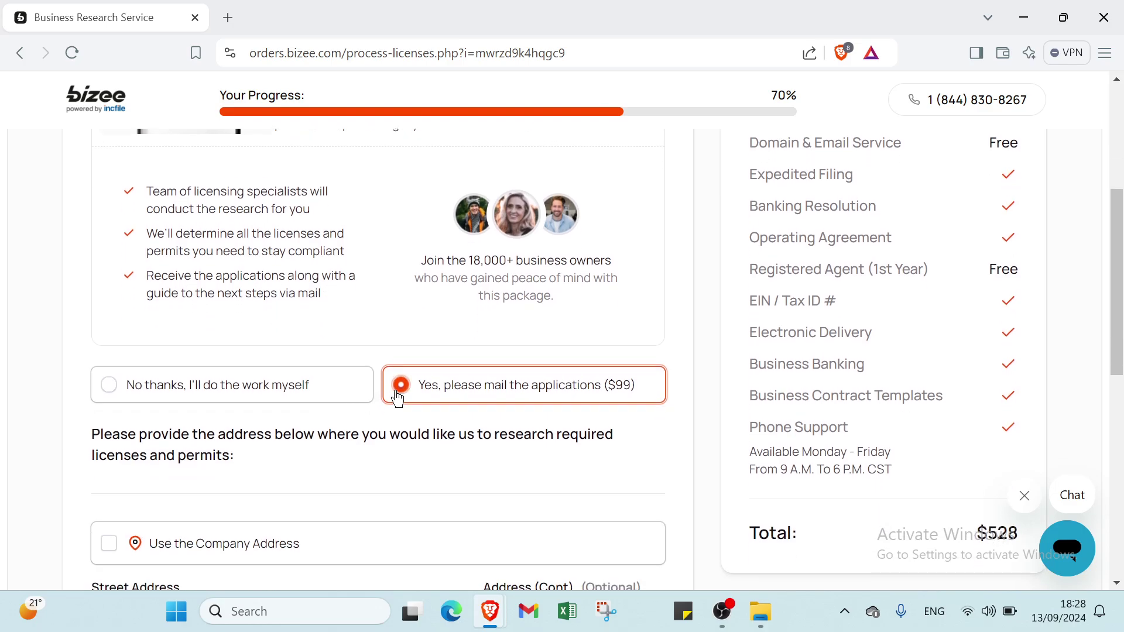
scroll(394, 396, down, 5)
scroll(437, 400, down, 1)
click(271, 203)
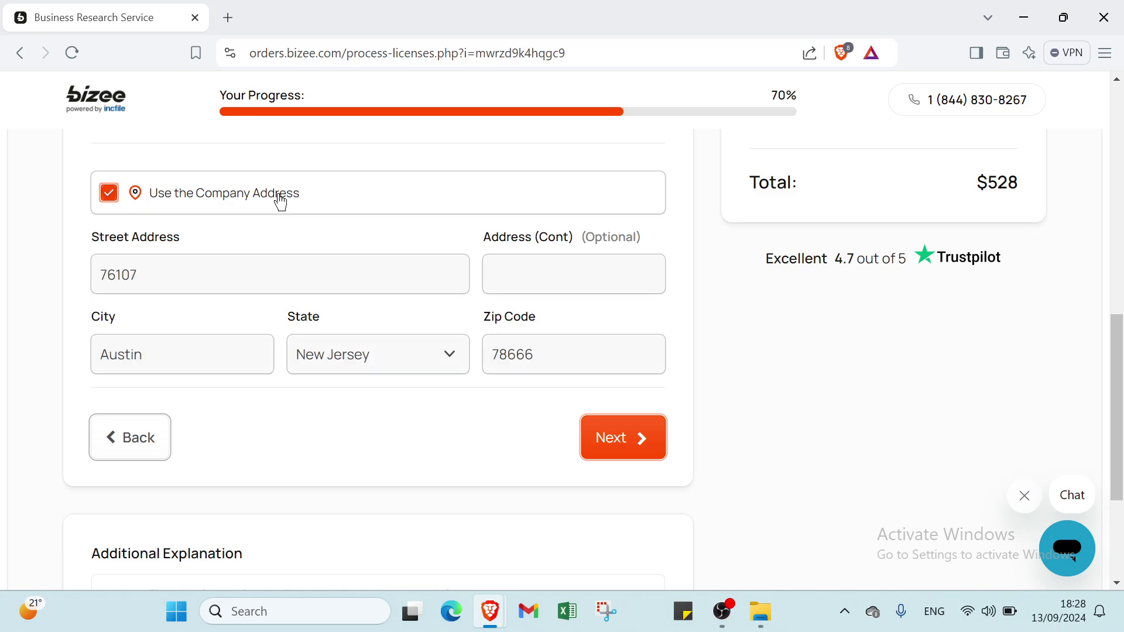
scroll(298, 316, down, 1)
scroll(322, 342, up, 5)
scroll(294, 467, down, 7)
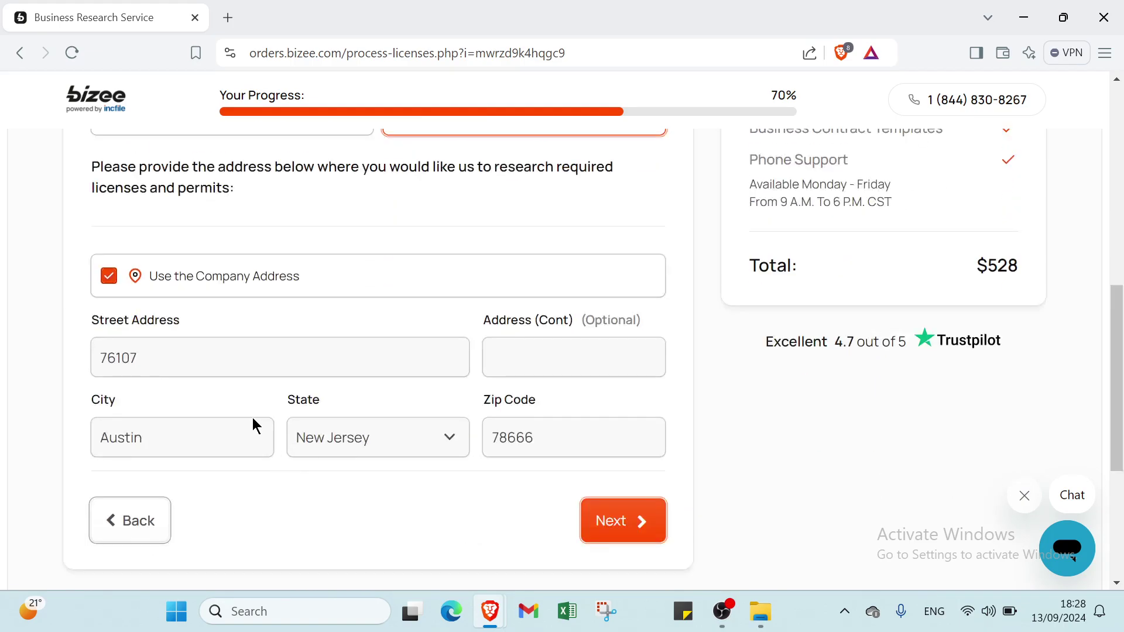
click(634, 285)
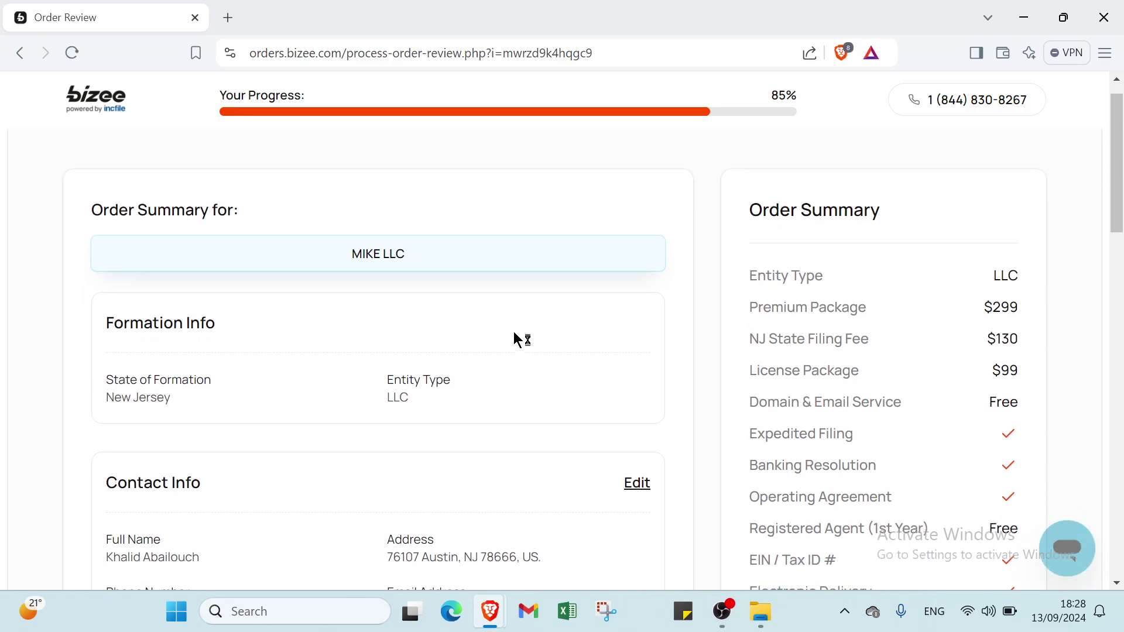
Check each section of the MIKE LLC order review and continue to payment.
scroll(310, 285, down, 9)
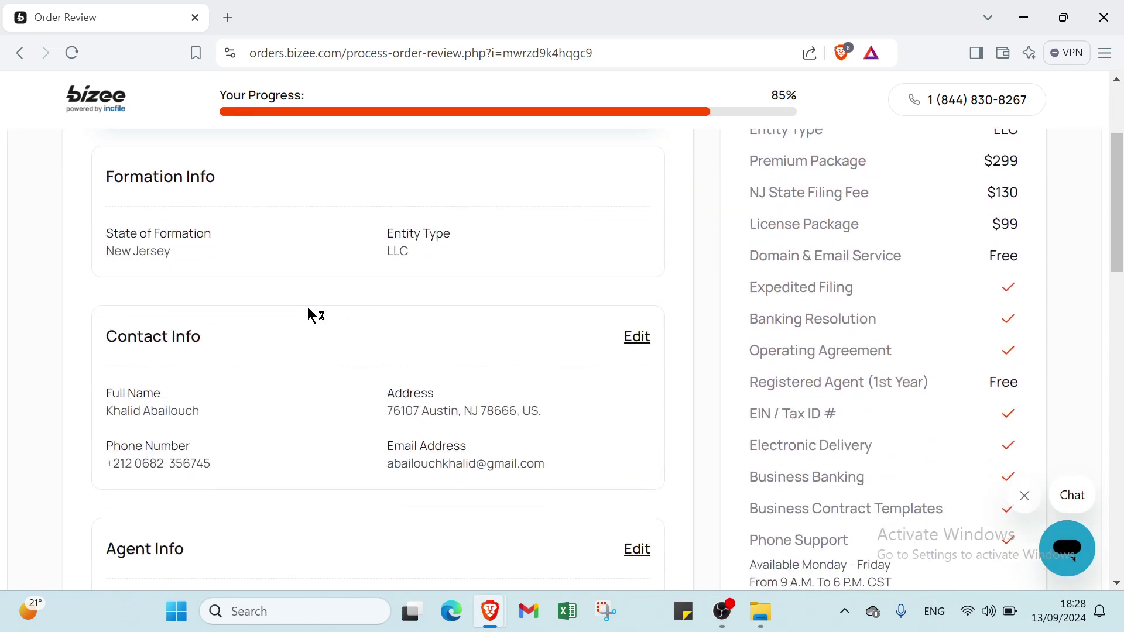
scroll(505, 285, down, 7)
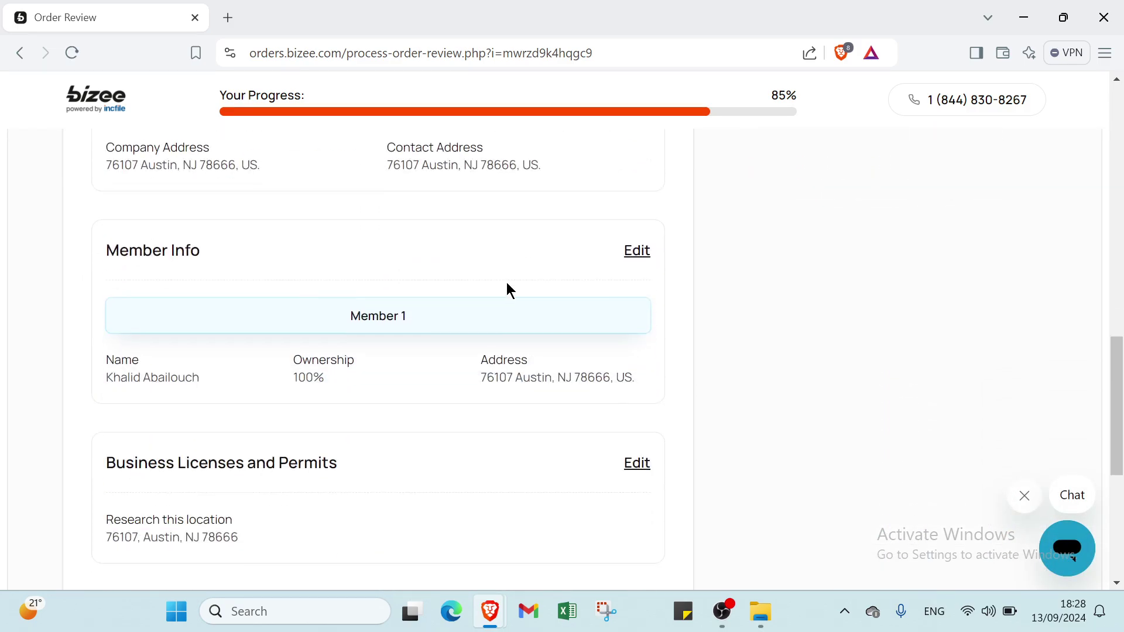
scroll(507, 282, down, 3)
scroll(507, 282, down, 3)
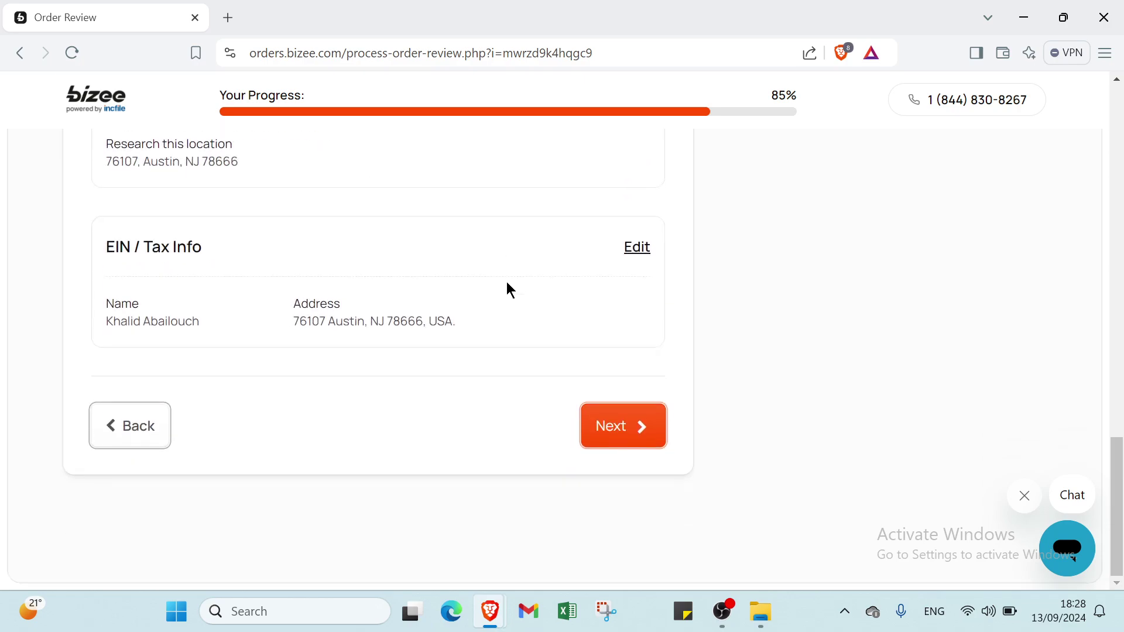
scroll(507, 283, up, 6)
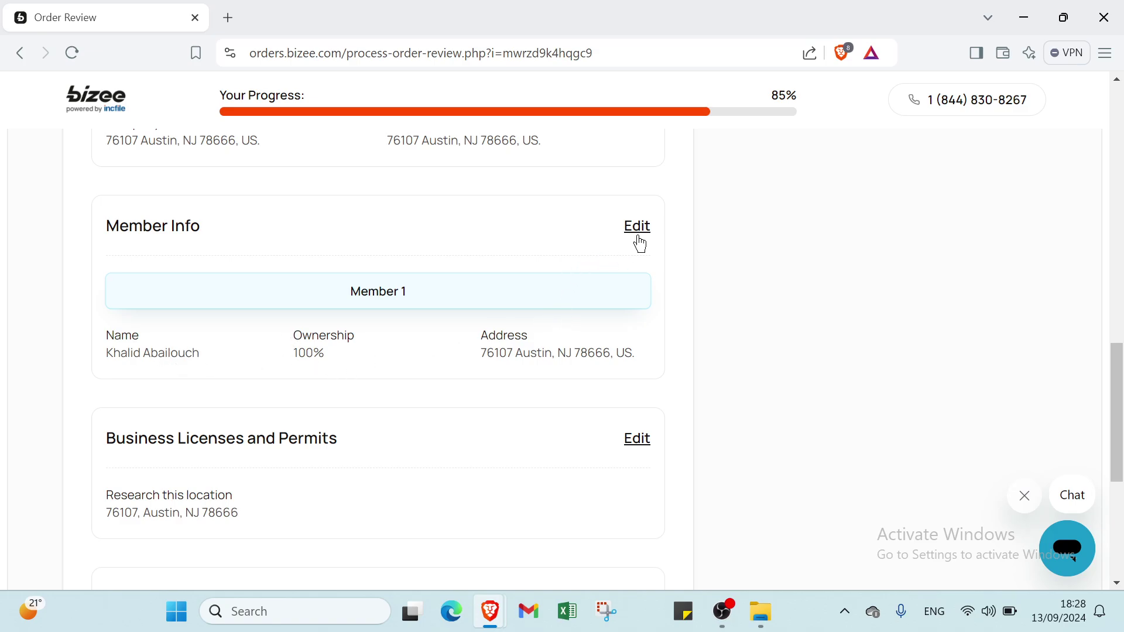
scroll(644, 443, down, 5)
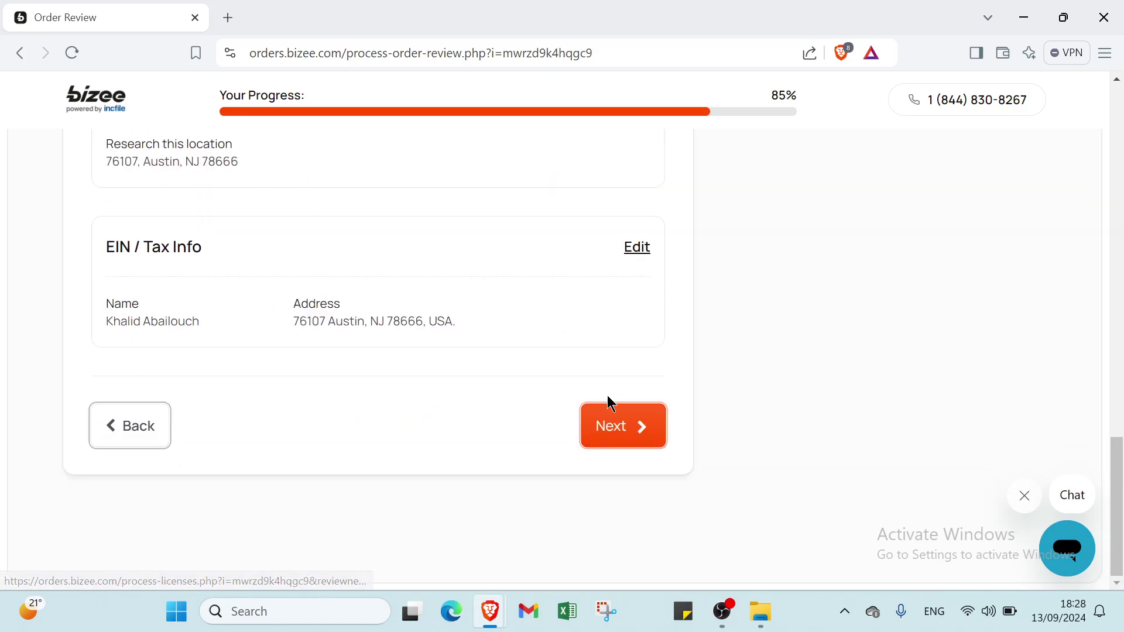
scroll(606, 396, up, 15)
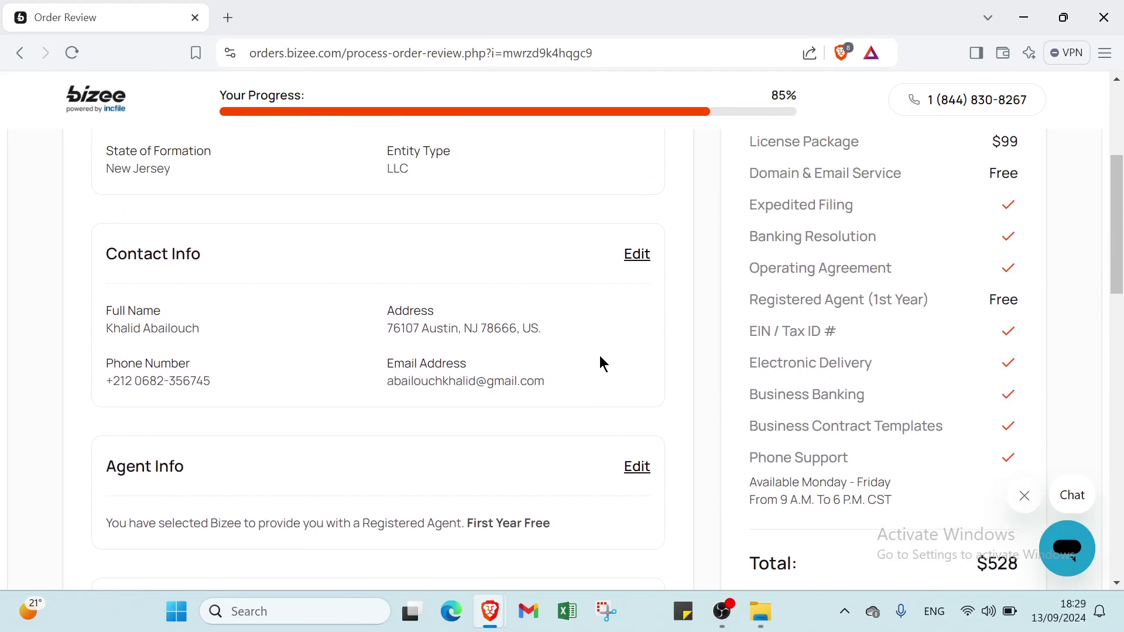
scroll(603, 363, down, 10)
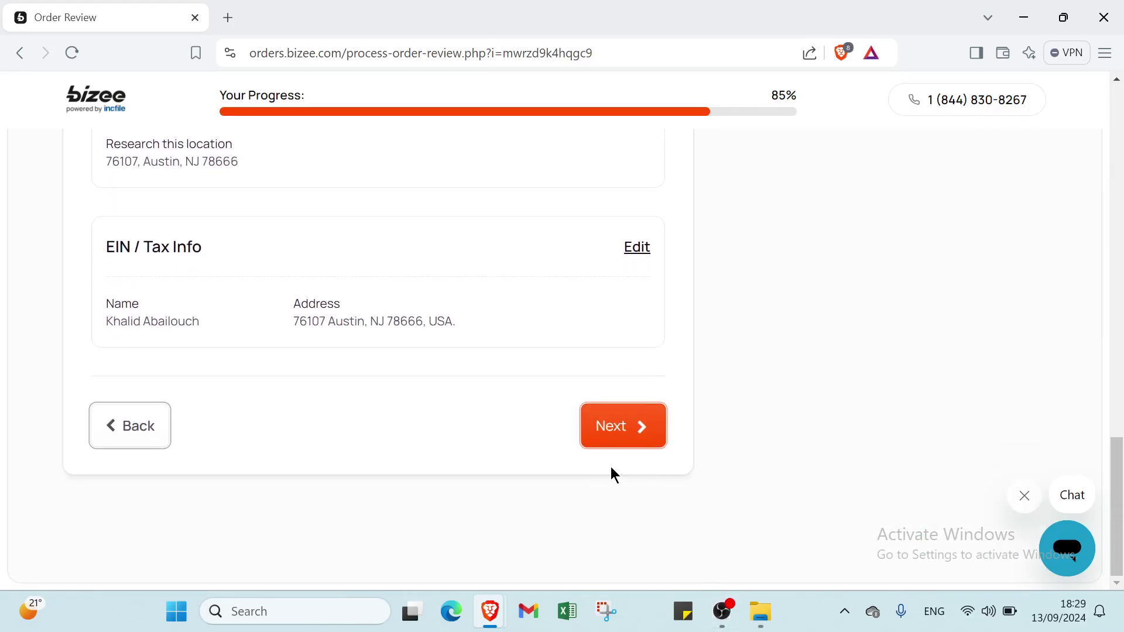
click(618, 431)
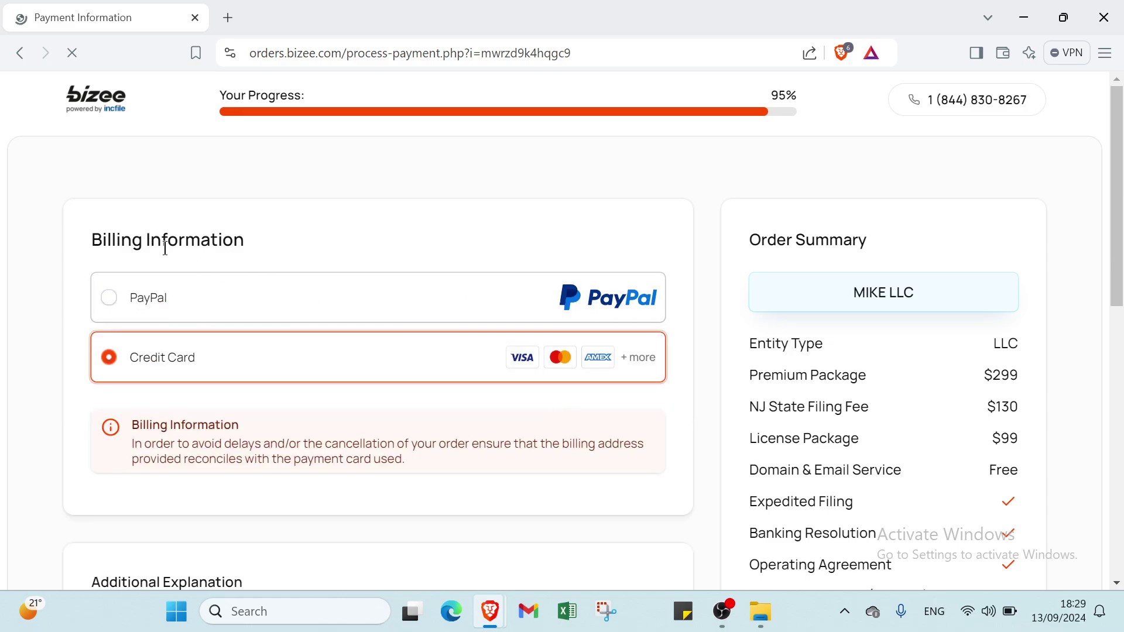
Pay by credit card, filling the cardholder name and billing address from saved details.
scroll(266, 302, down, 1)
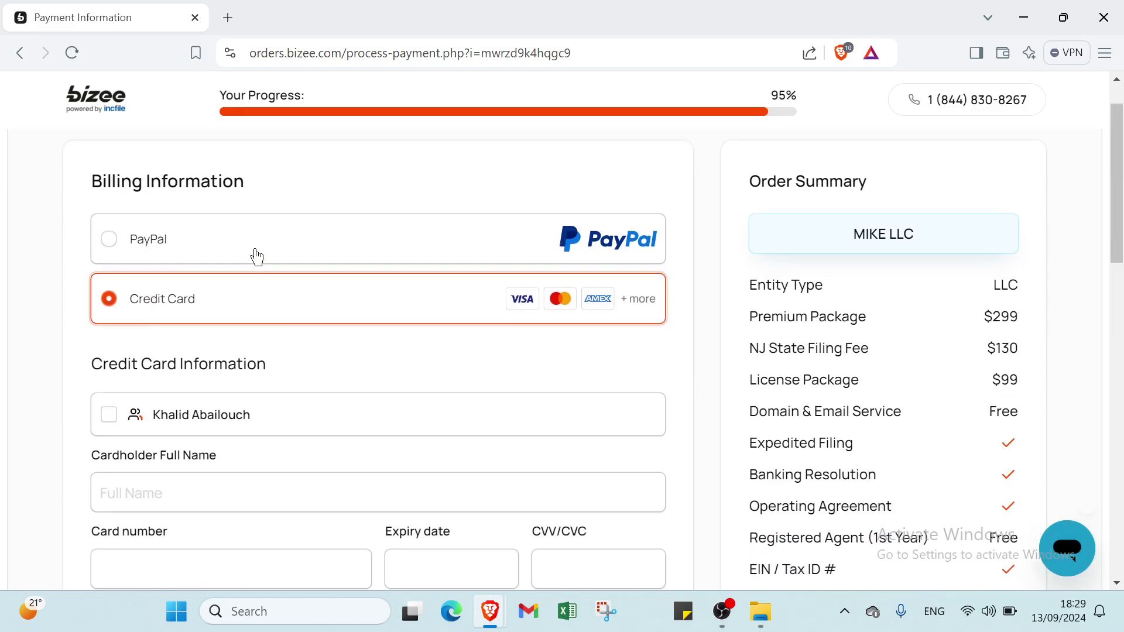
click(257, 257)
click(248, 316)
scroll(251, 317, down, 2)
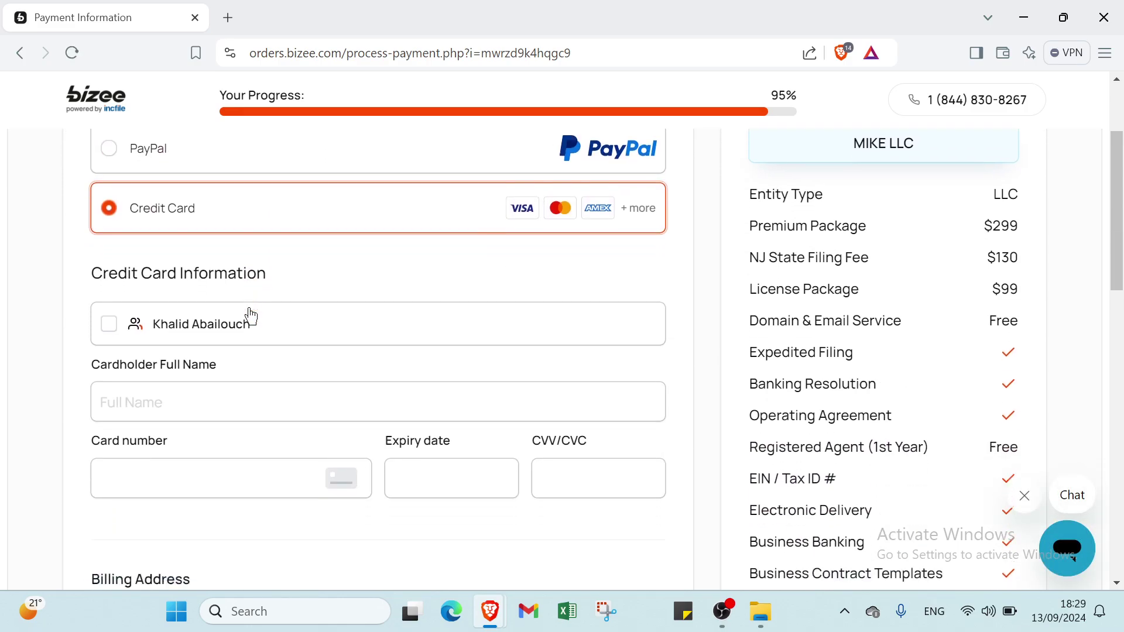
scroll(250, 317, down, 2)
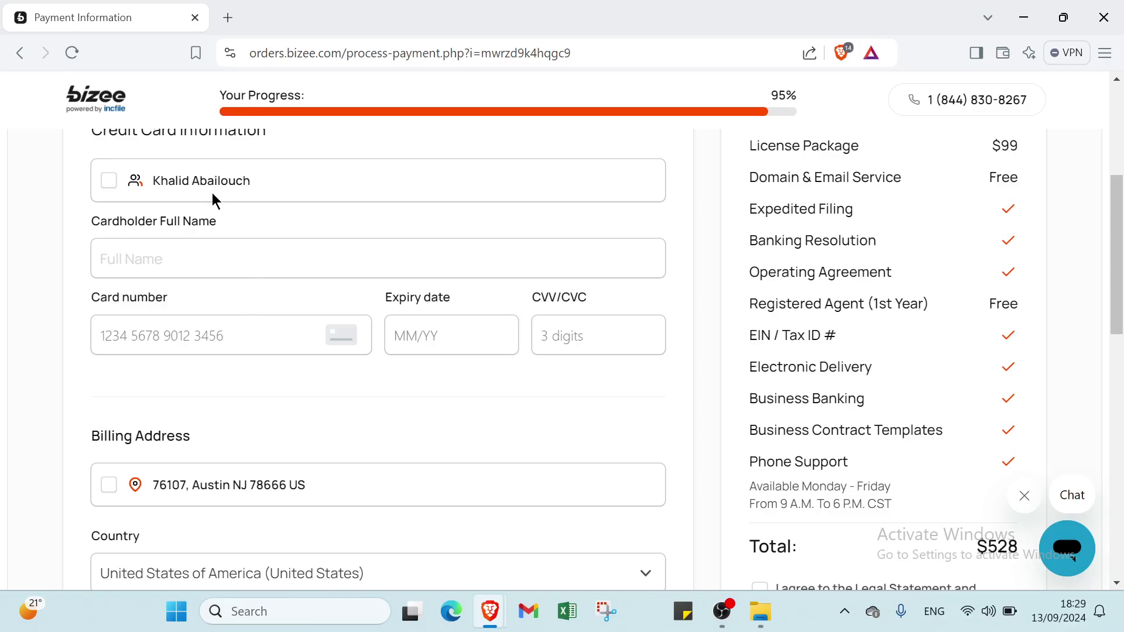
click(170, 186)
scroll(172, 192, down, 1)
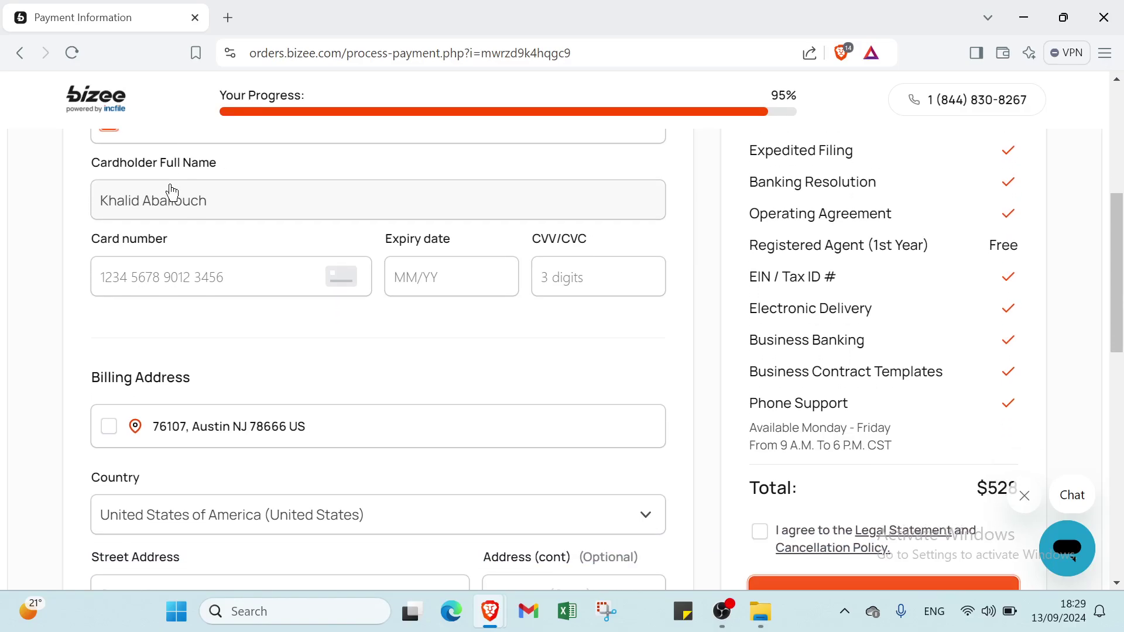
scroll(172, 192, down, 1)
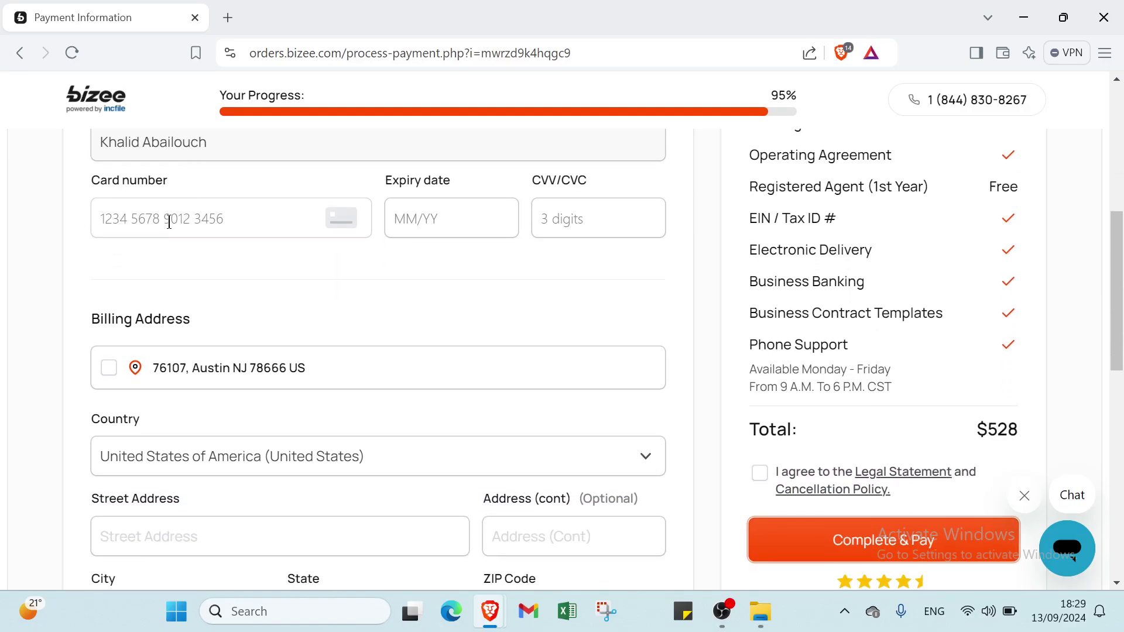
click(175, 368)
Select the card number field, then agree to the Legal Statement and Cancellation Policy.
click(346, 229)
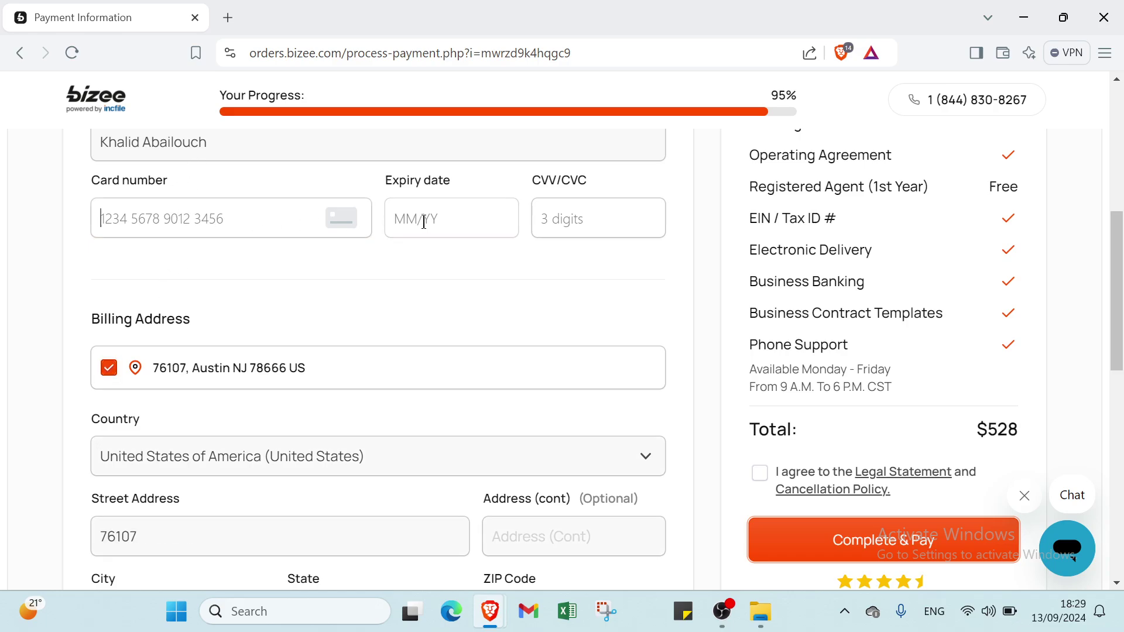
scroll(586, 249, down, 7)
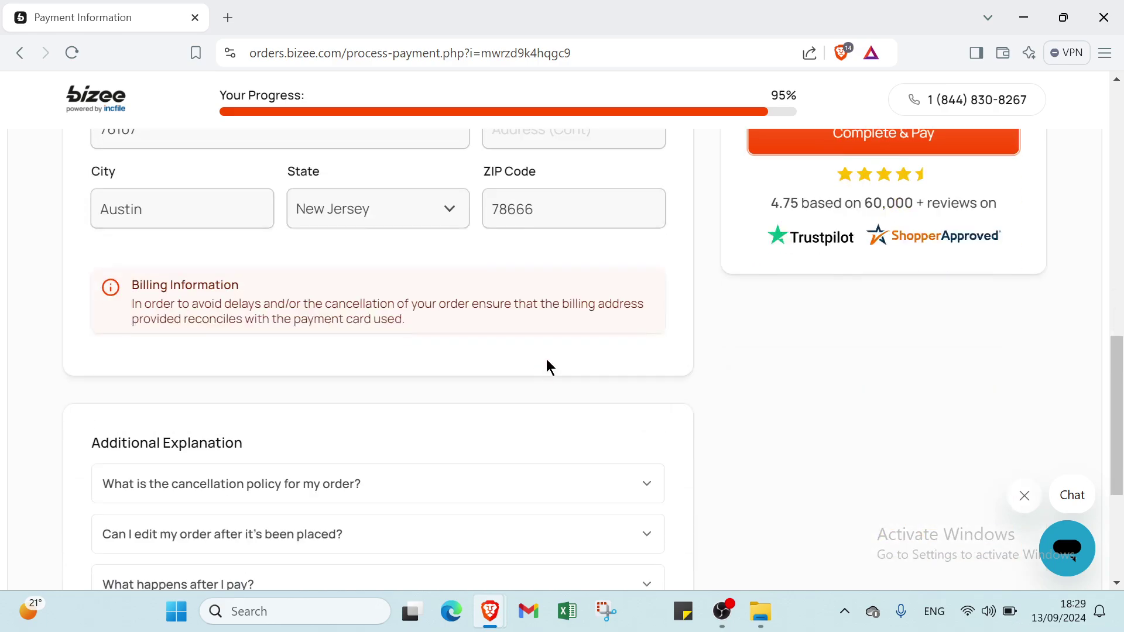
scroll(667, 341, up, 5)
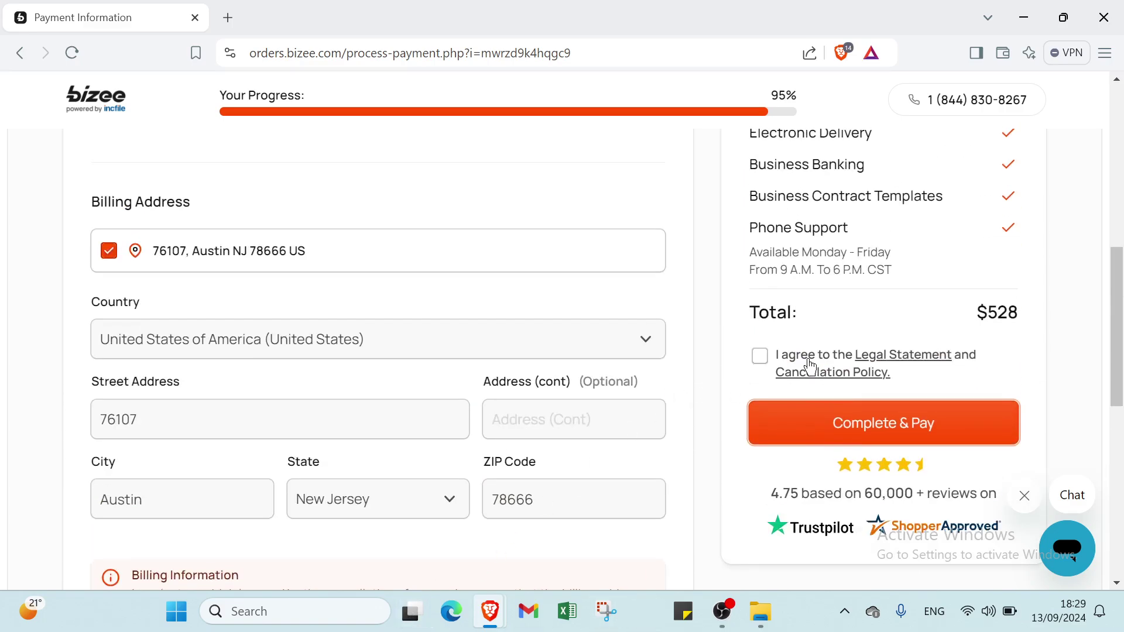
scroll(794, 385, up, 1)
click(766, 414)
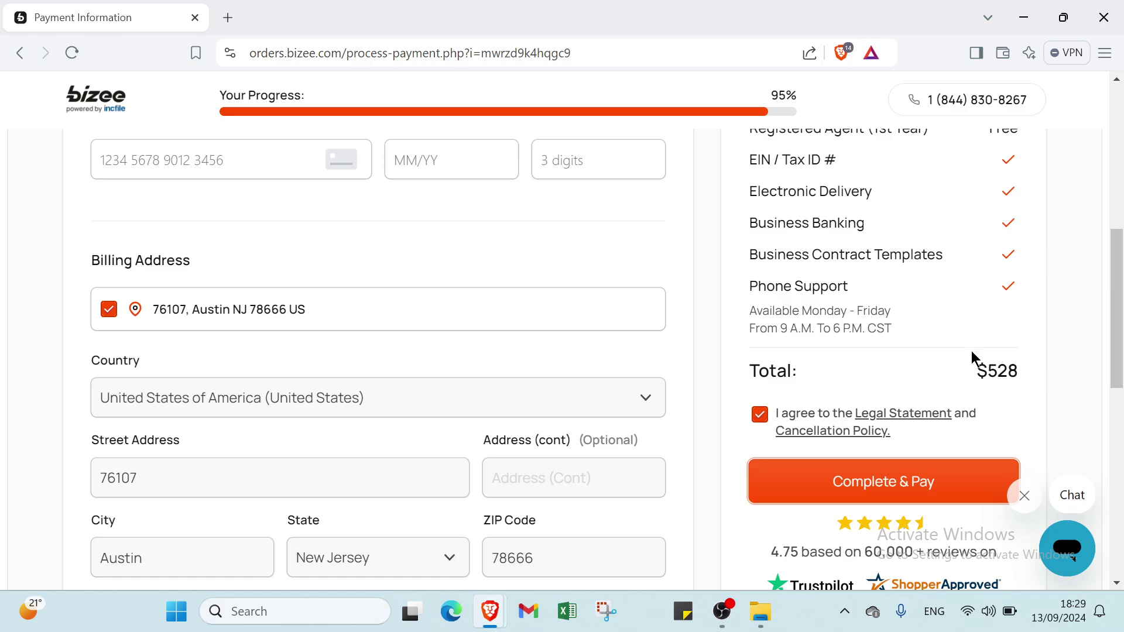
scroll(948, 289, up, 3)
scroll(949, 286, down, 9)
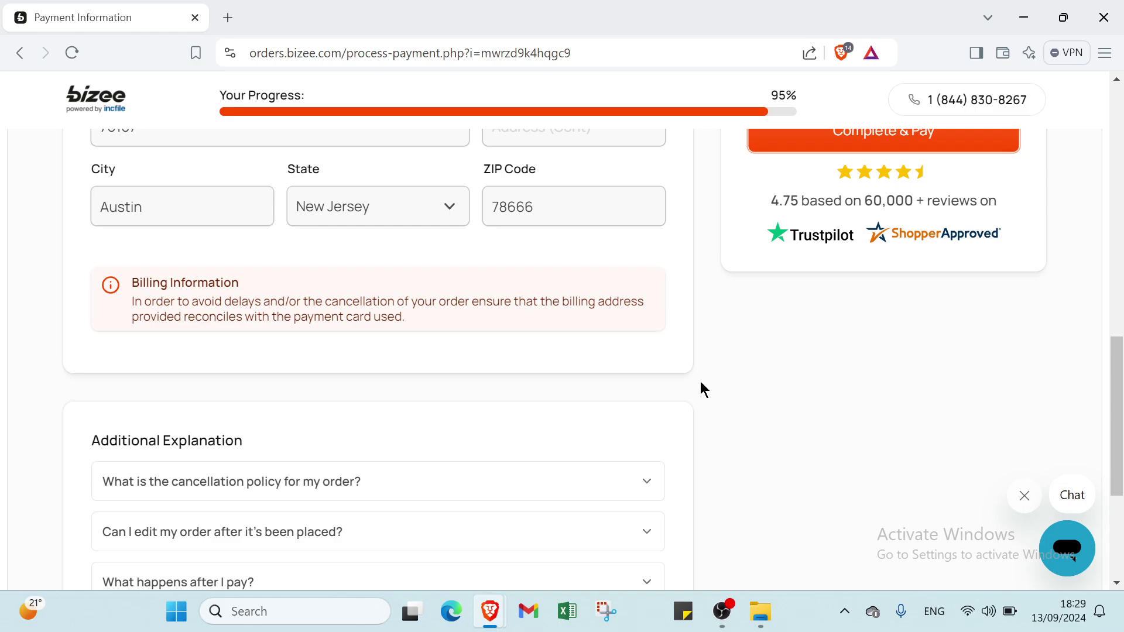
Open a new tab in Brave and close the Bizee Payment Information tab.
click(227, 19)
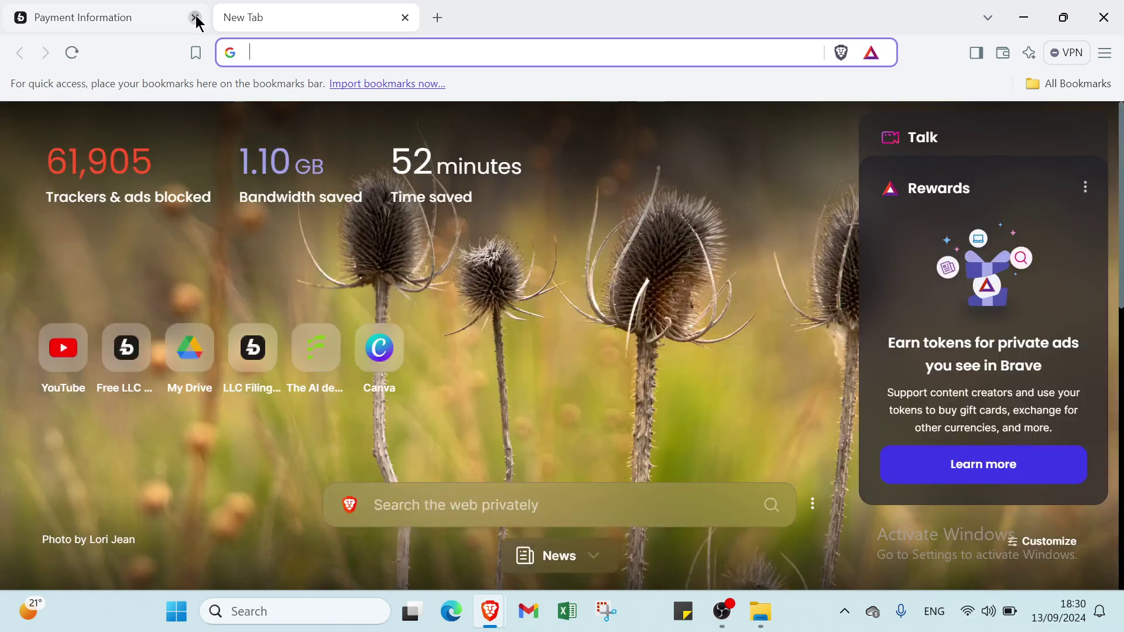
click(195, 18)
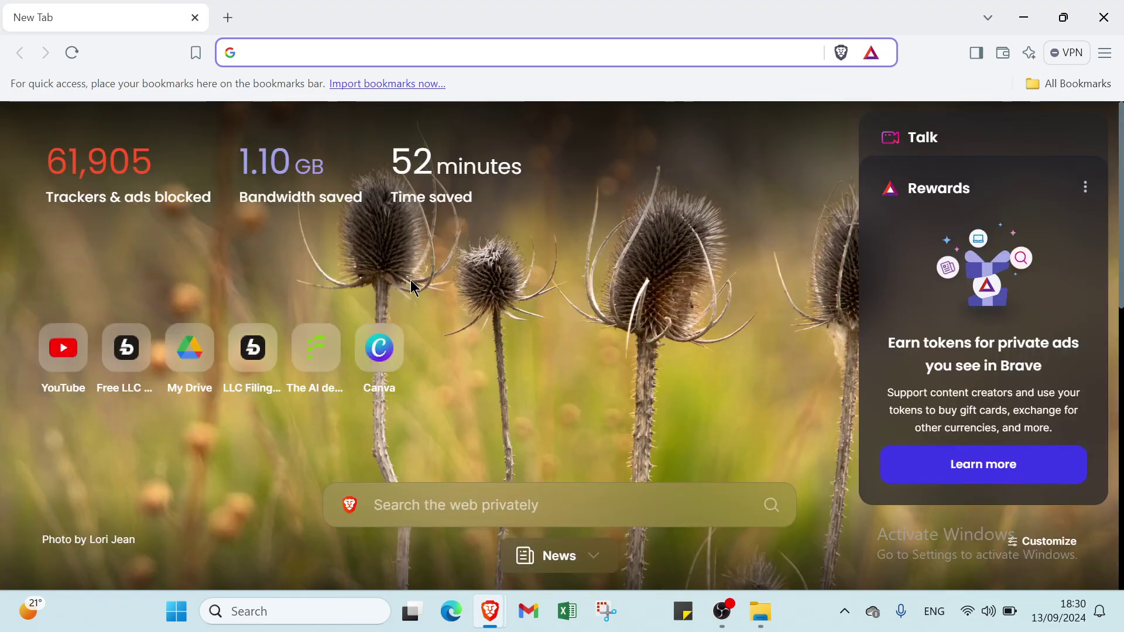